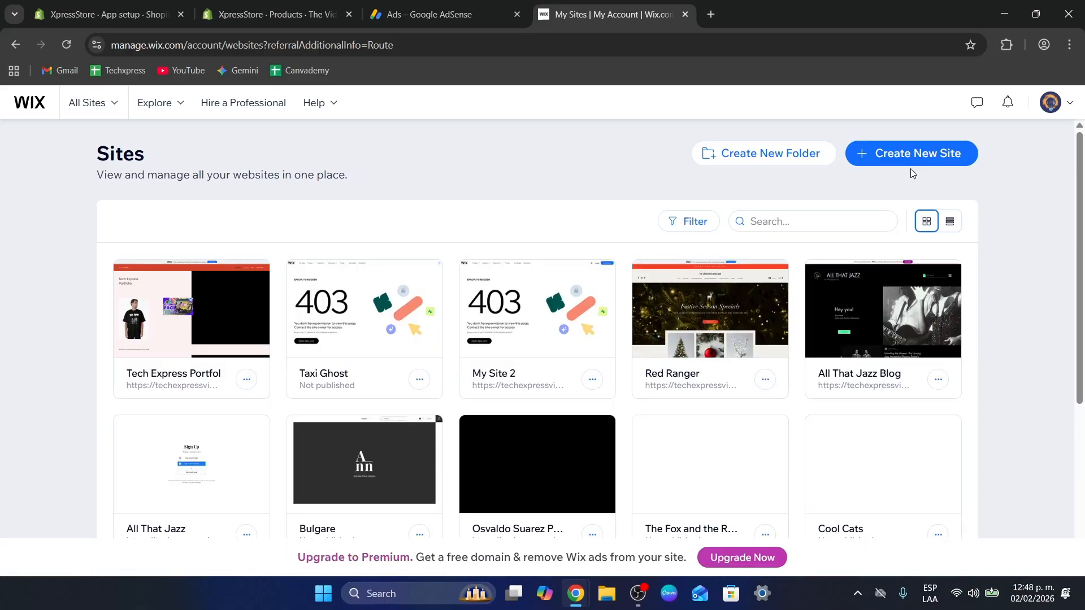
Switch to Google AdSense, go to the Google Ads website and start creating a Search campaign.
click(423, 6)
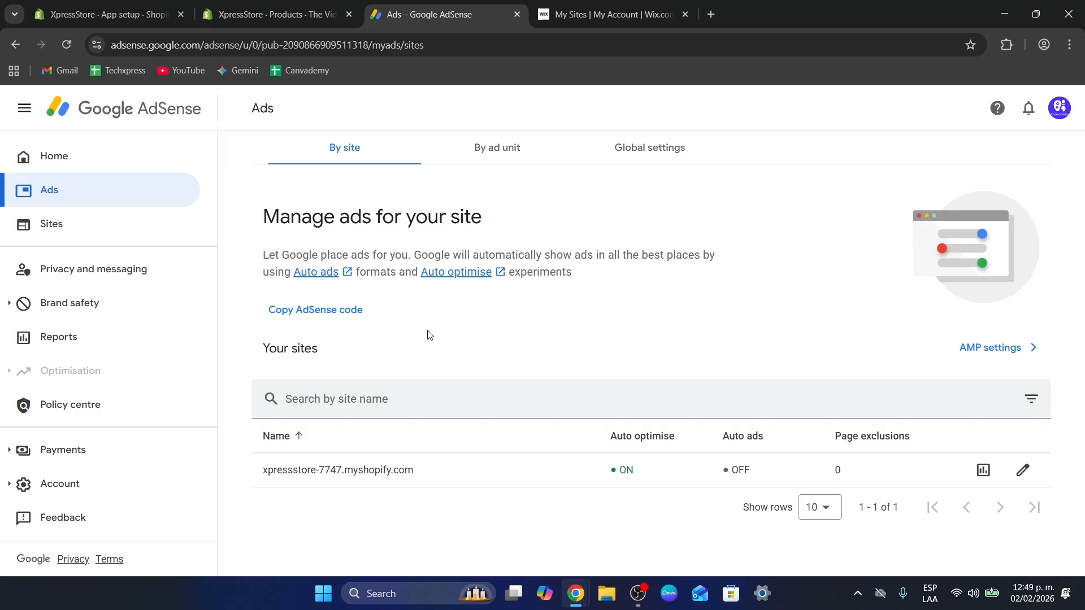
click(96, 156)
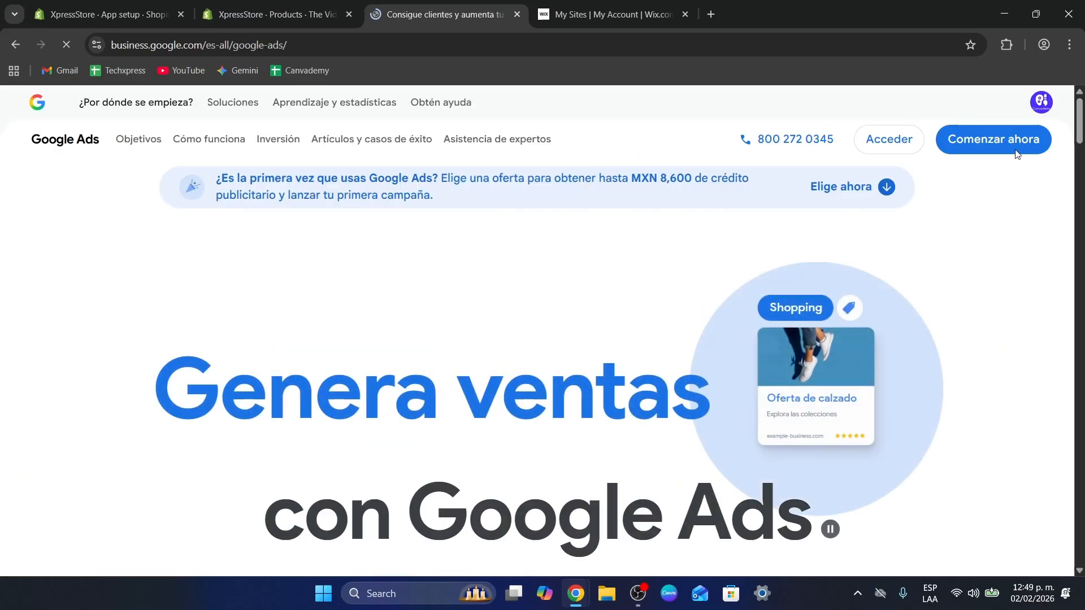
click(1016, 149)
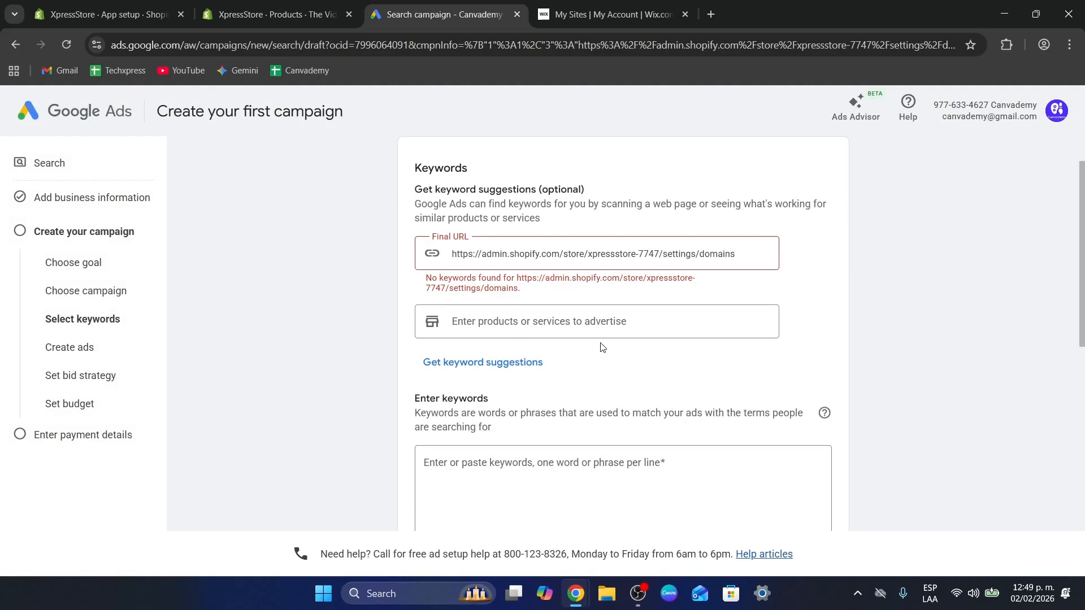
scroll(536, 319, up, 1)
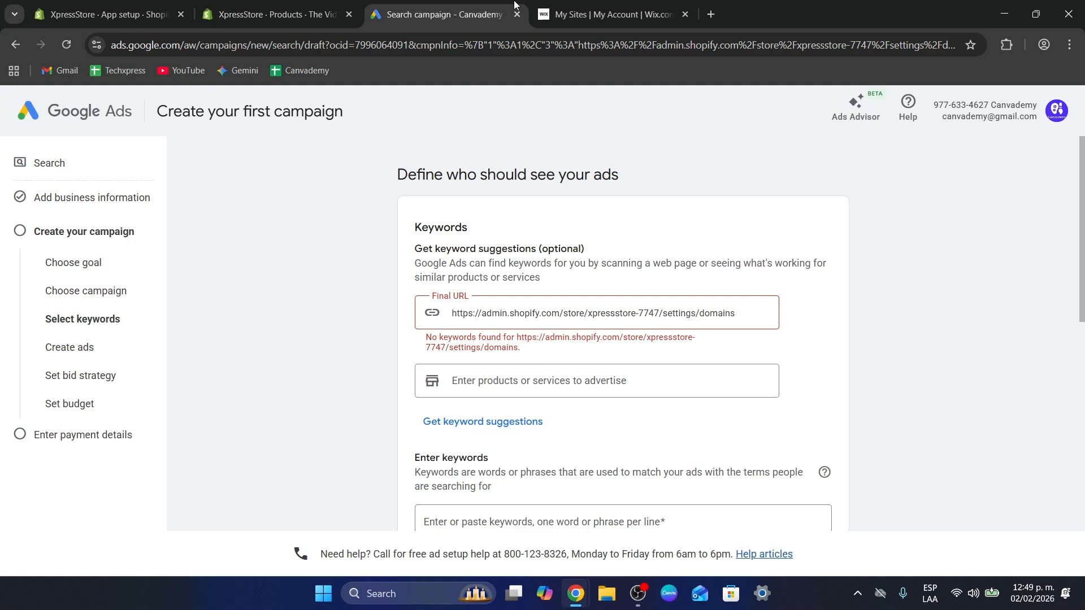
Switch to the Wix site list and open the dashboard of the Tech Express Portfol site.
click(605, 14)
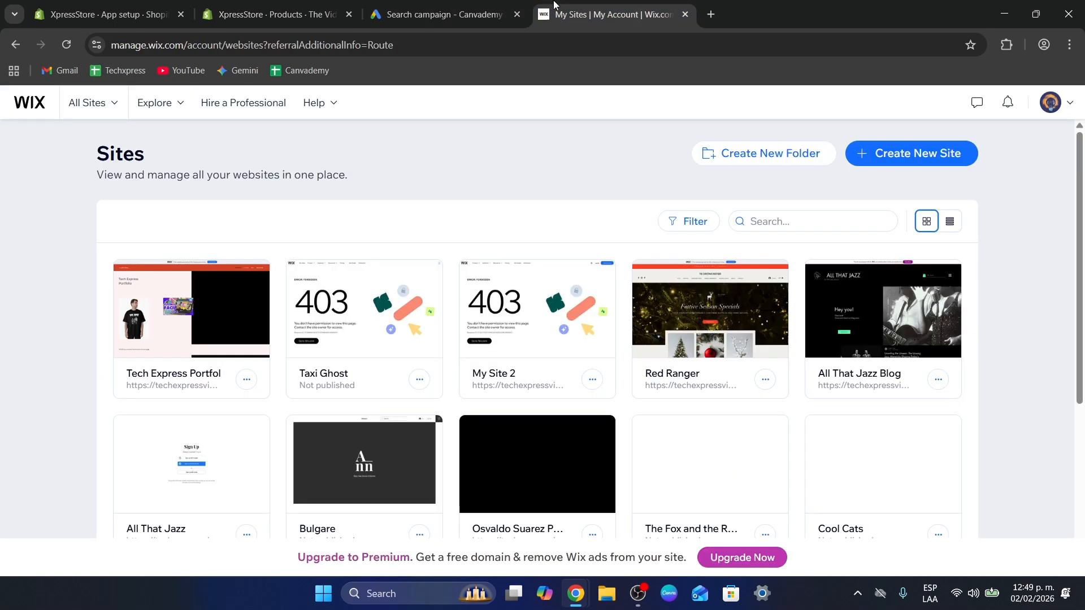
click(247, 380)
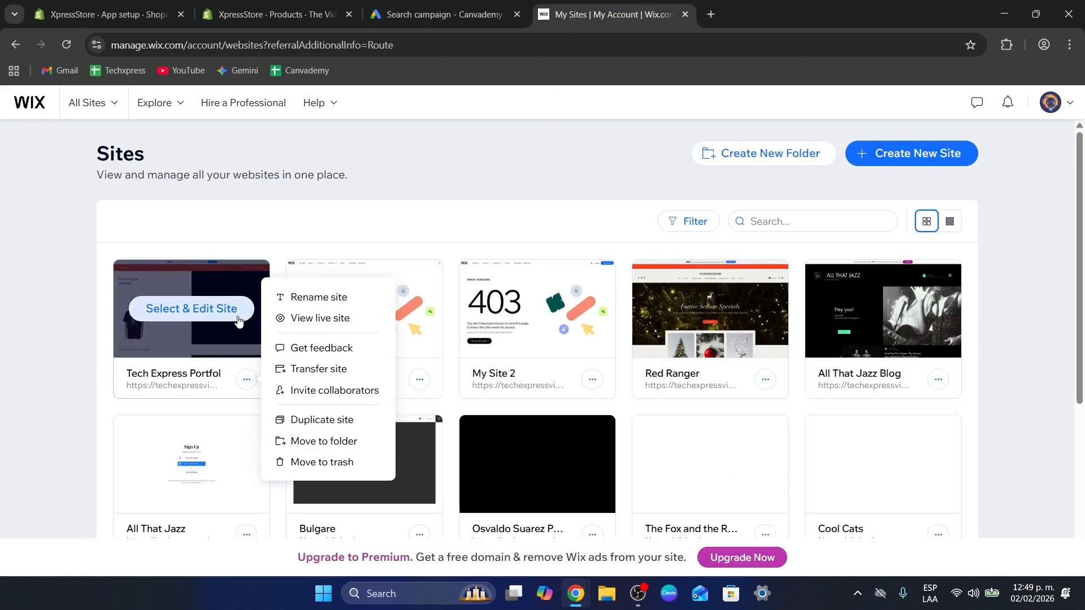
click(201, 313)
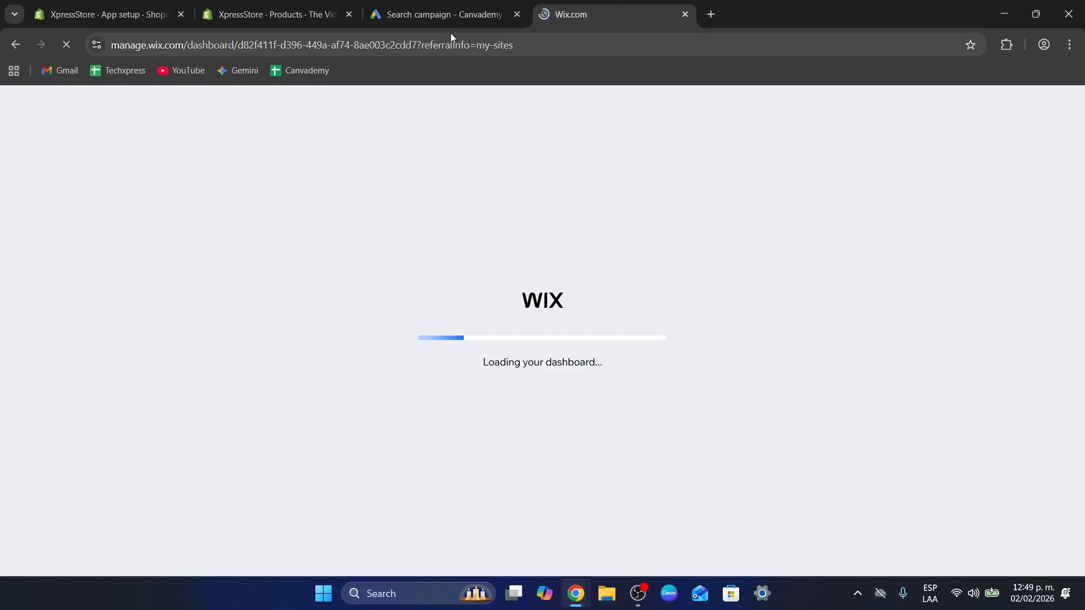
click(449, 22)
click(565, 14)
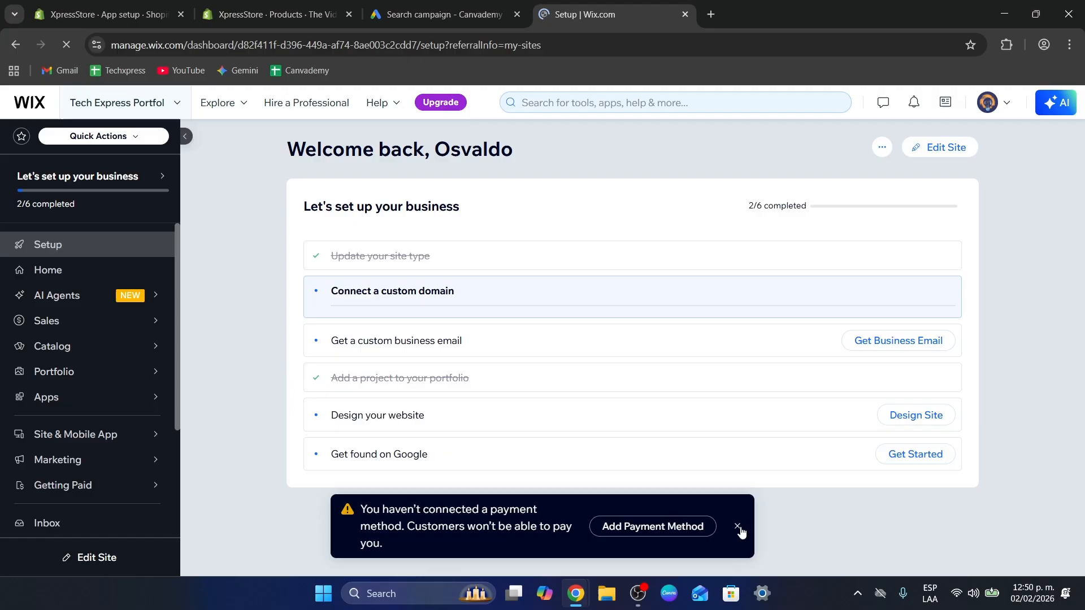
Dismiss the payment method notice and open the live version of the Tech Express Portfol site.
click(737, 526)
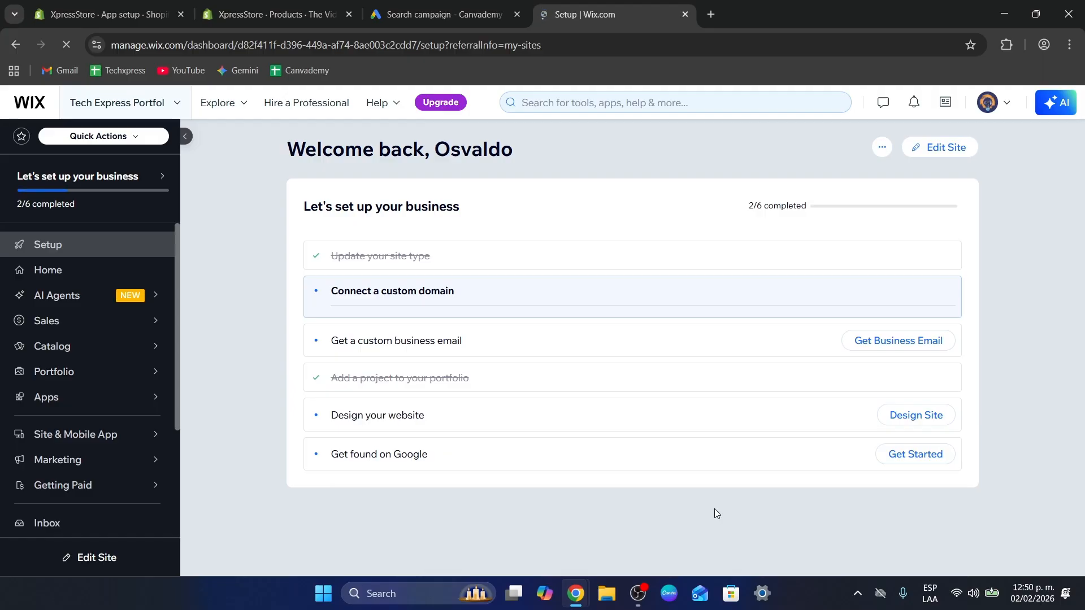
click(876, 148)
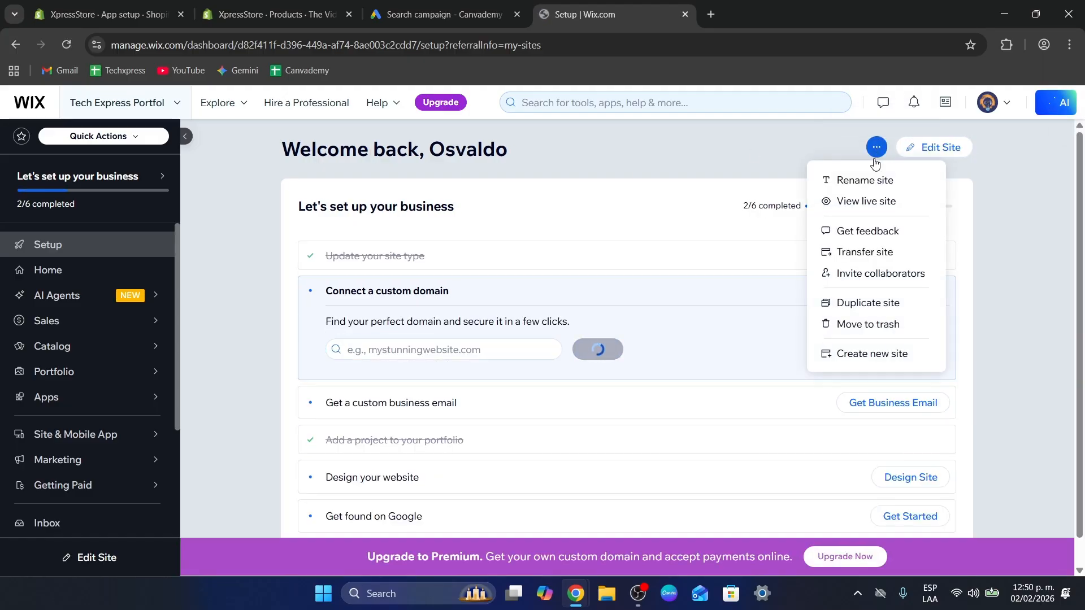
click(873, 205)
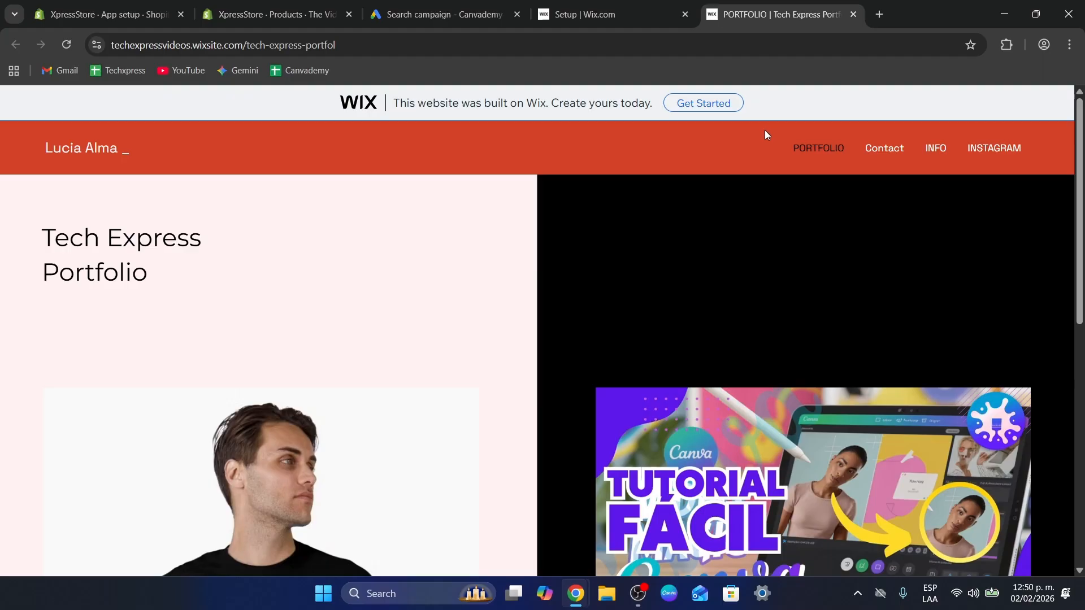
scroll(734, 262, down, 7)
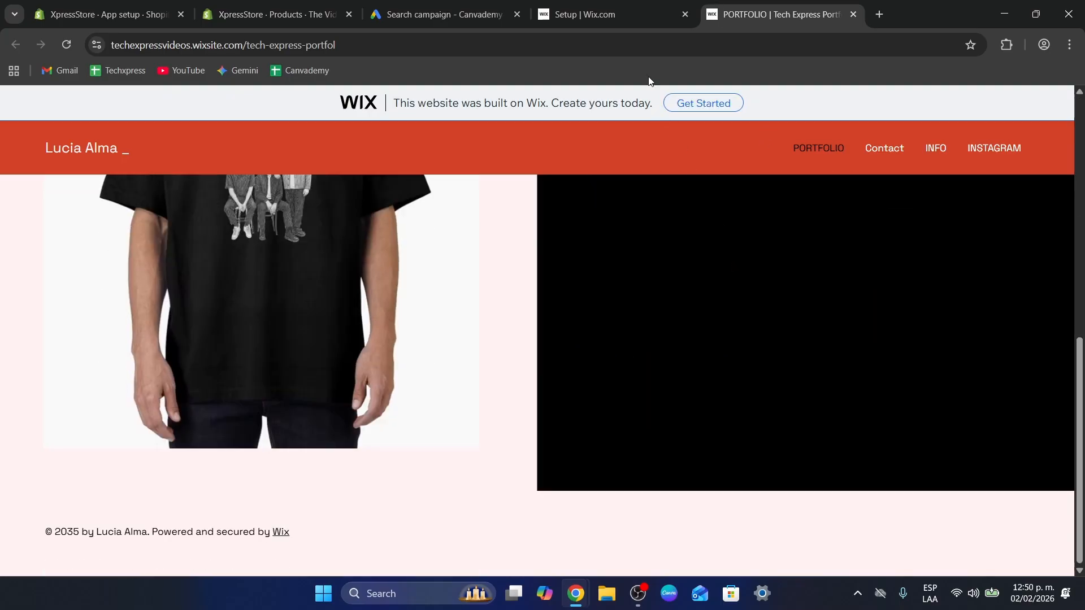
click(642, 50)
key(ctrl+c)
click(610, 15)
click(489, 16)
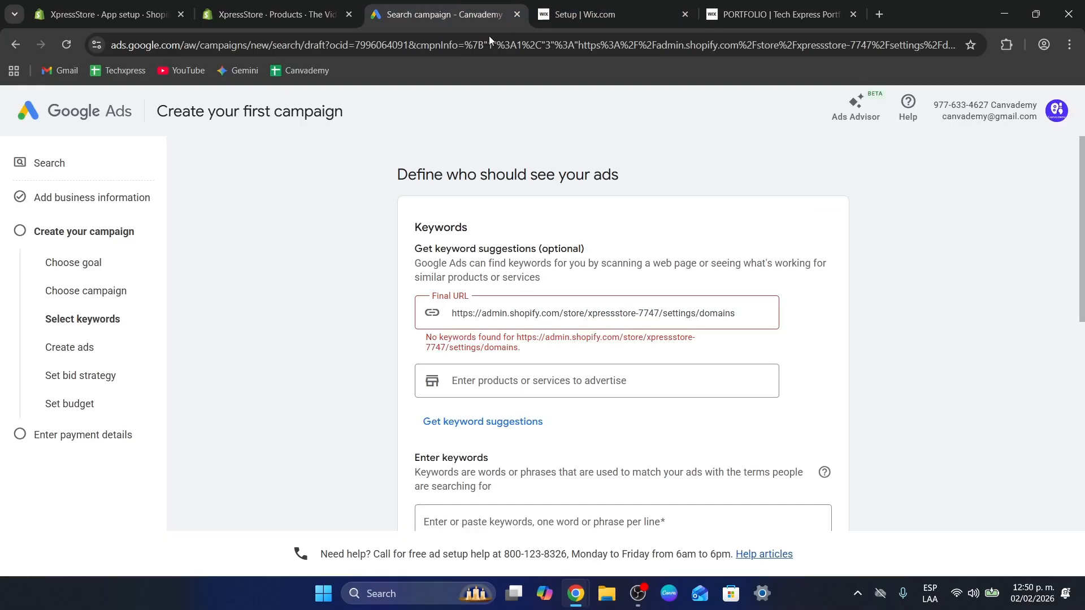
triple_click(588, 313)
key(ctrl+v)
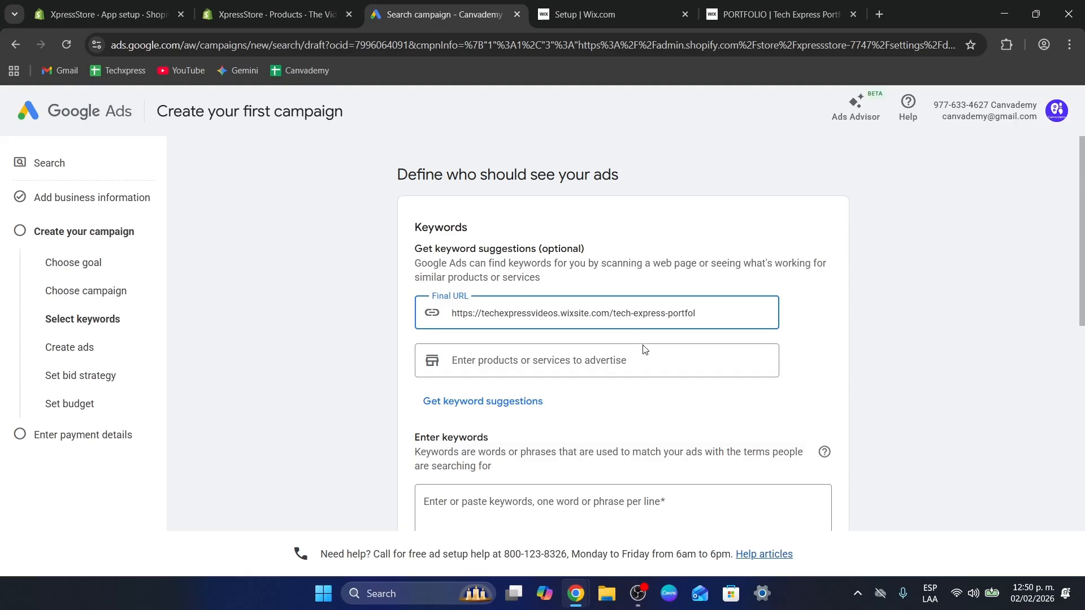
Try to continue past the keyword selection without entering any keywords.
scroll(677, 360, down, 4)
scroll(683, 365, up, 2)
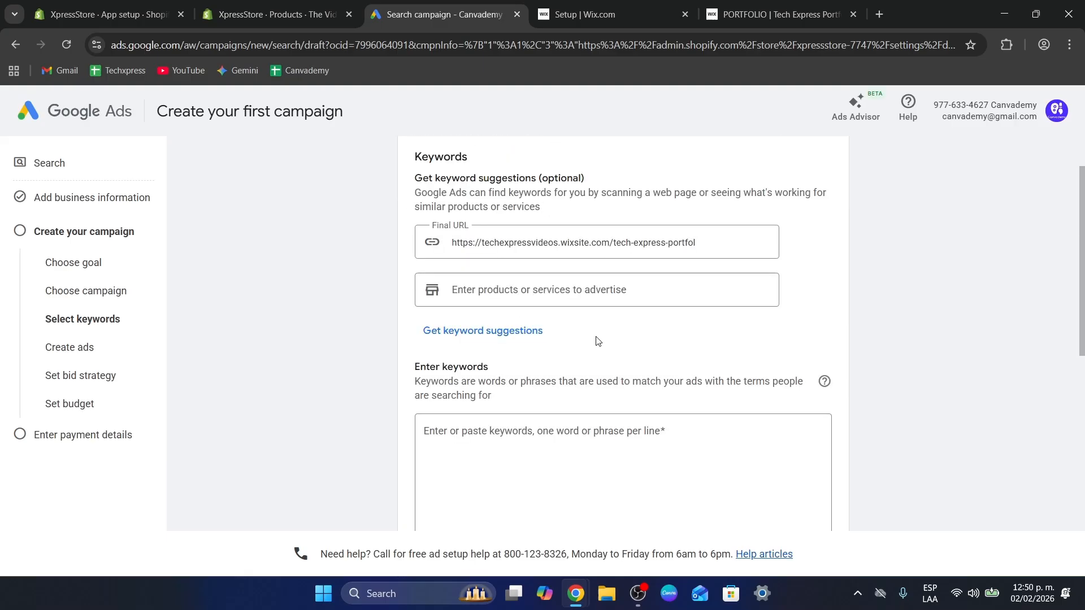
click(487, 290)
scroll(642, 337, down, 8)
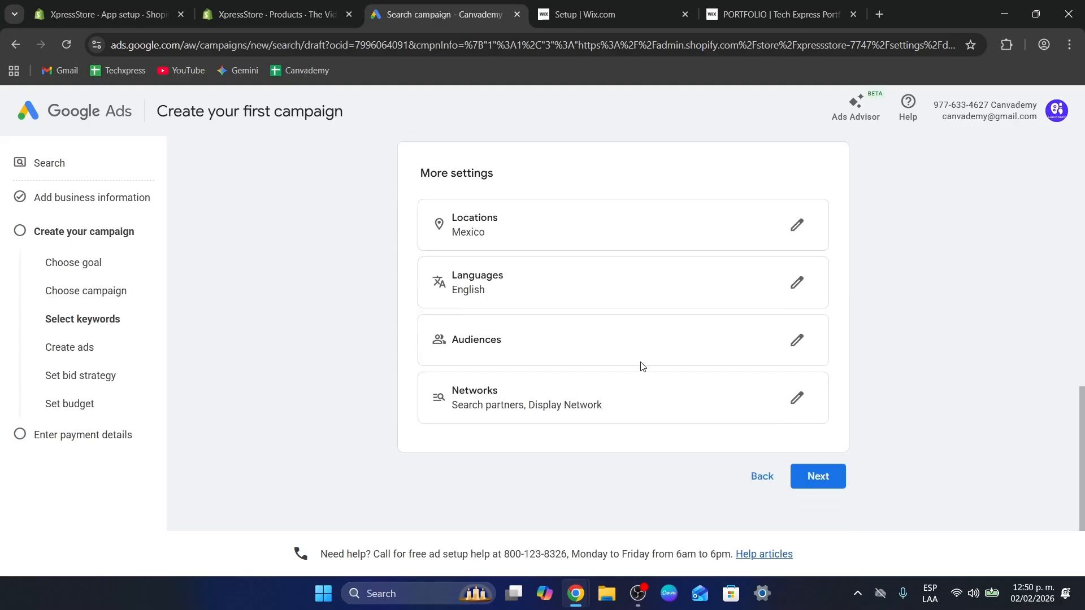
click(843, 487)
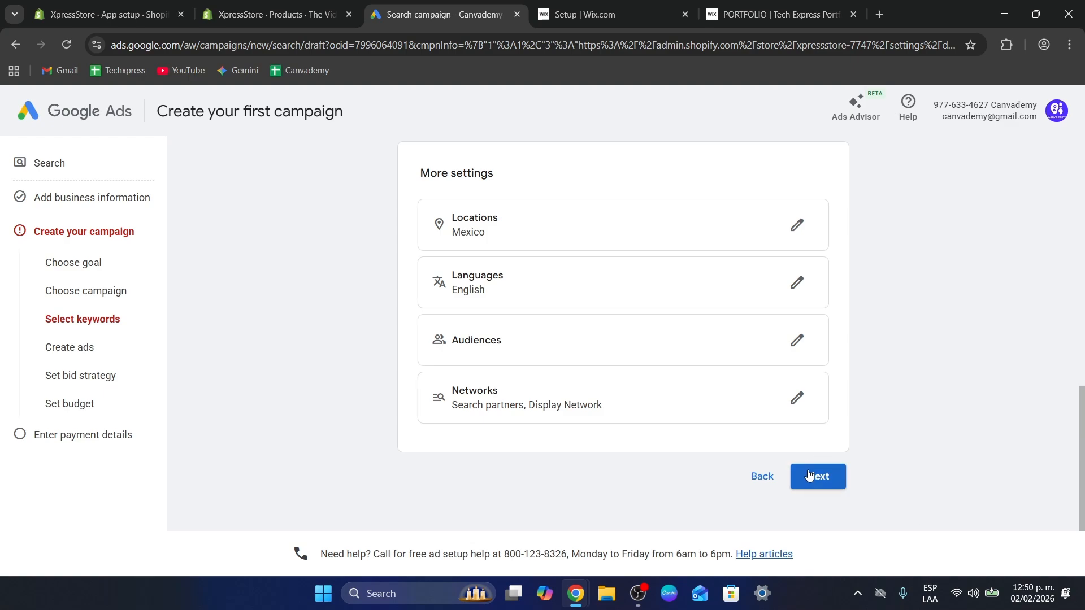
Enter the keywords "tech express" and "tech express tutorials" on separate lines and continue to the ad creation.
scroll(673, 363, up, 6)
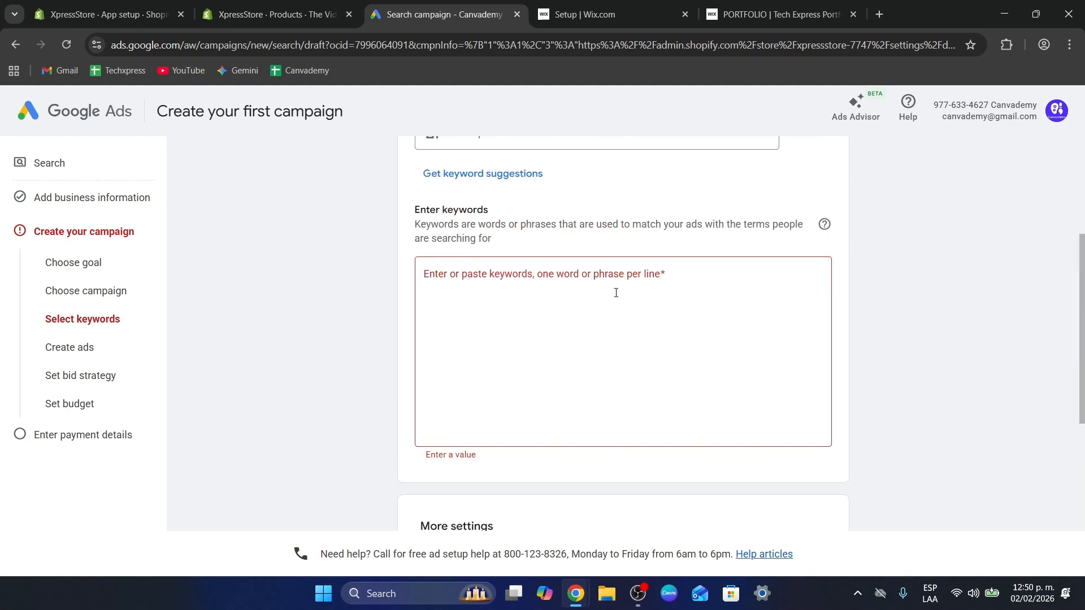
click(615, 293)
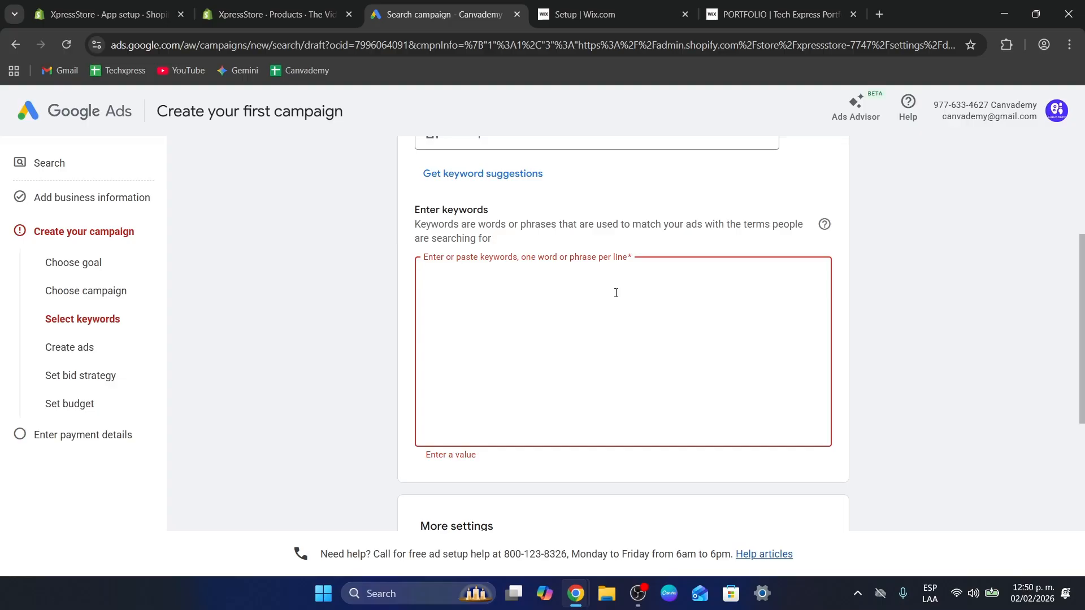
text(tech exp)
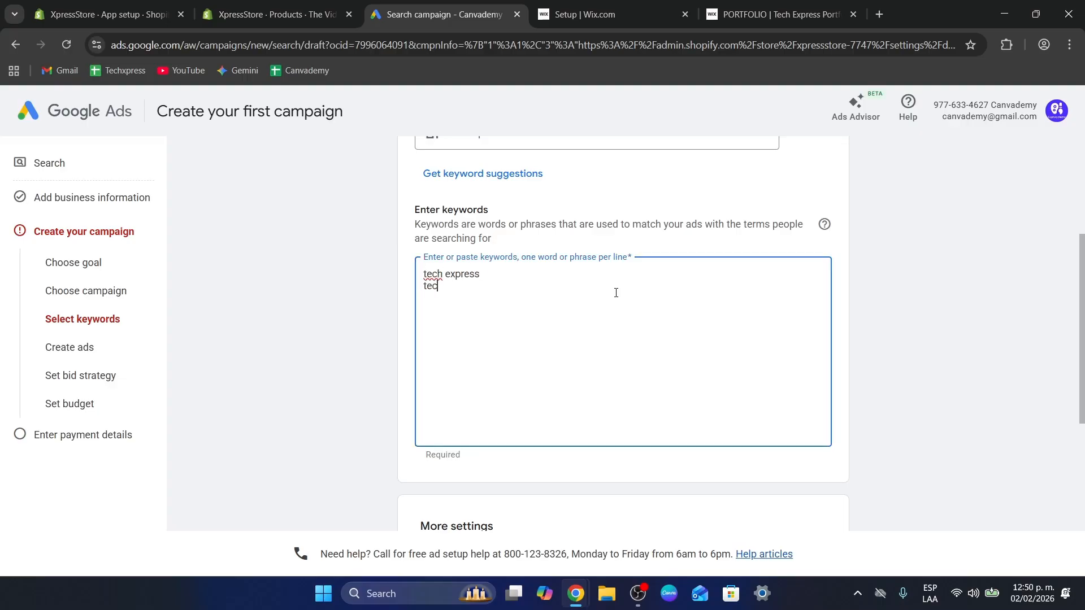
text(ress)
key(Return)
text(tech express tur)
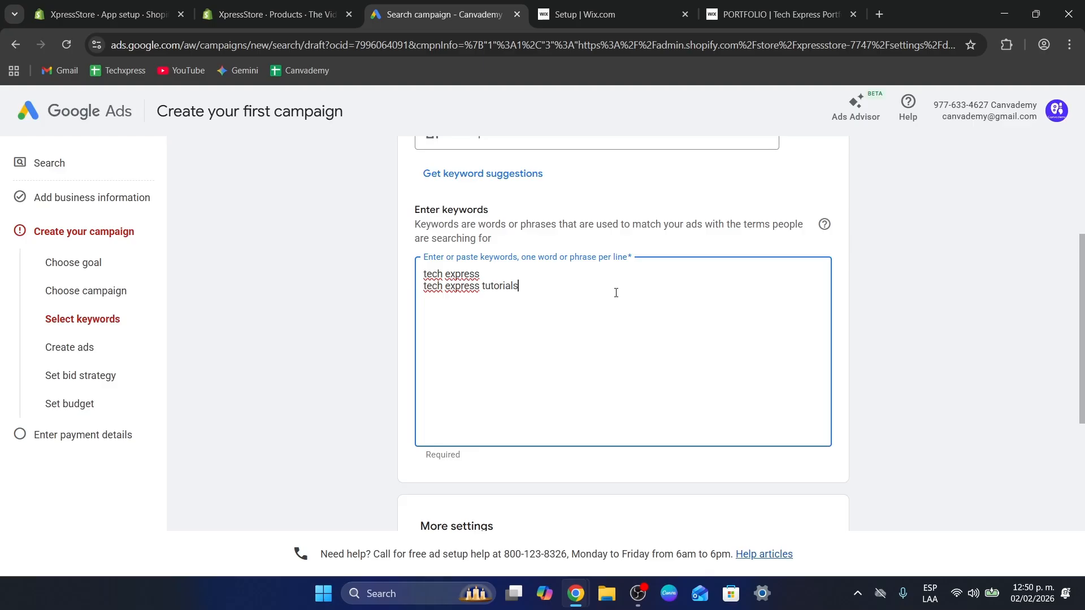
scroll(661, 382, down, 6)
click(817, 476)
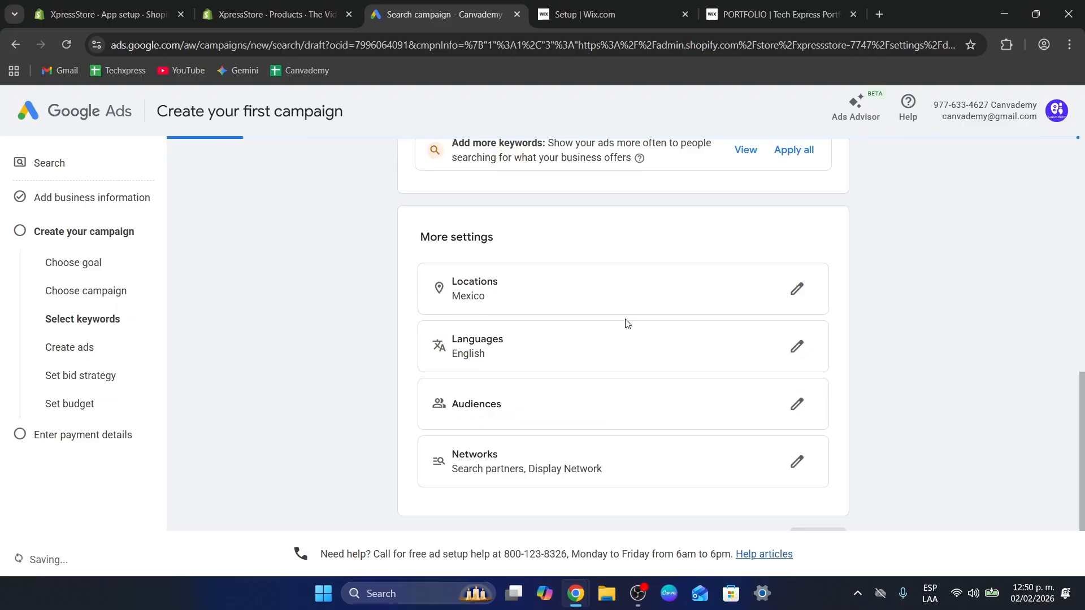
scroll(631, 335, up, 5)
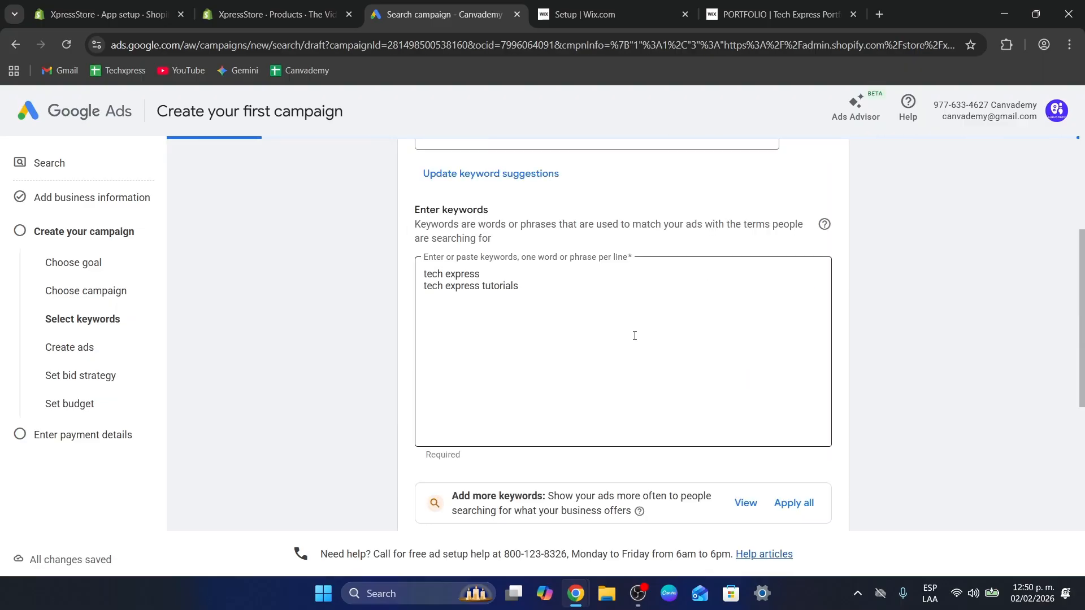
scroll(661, 358, down, 1)
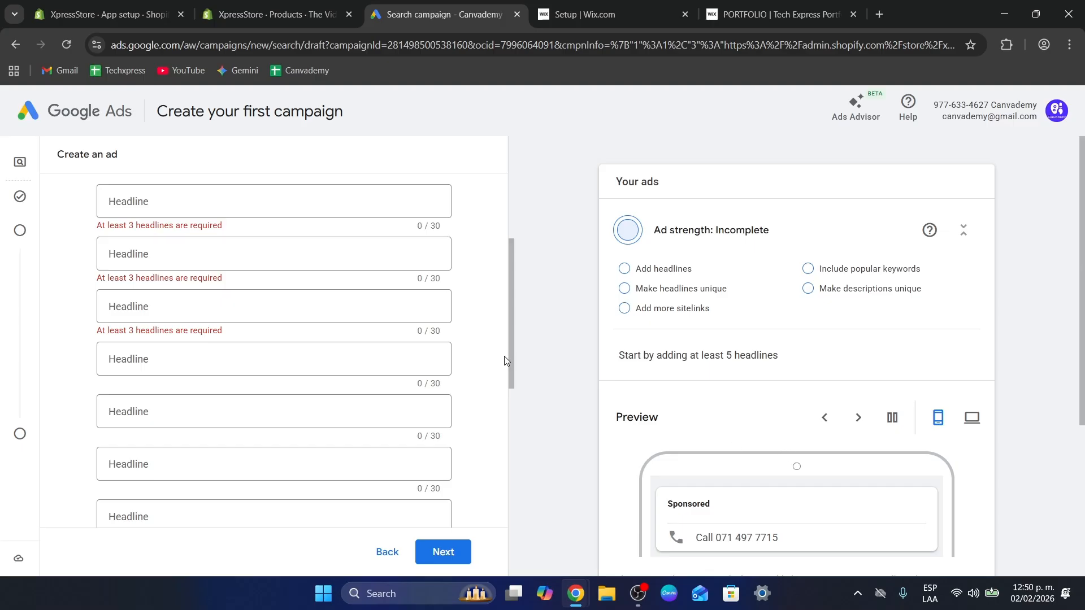
Enter "Learn how to master Shopify" as the ad's first headline.
scroll(816, 396, down, 4)
scroll(815, 426, up, 4)
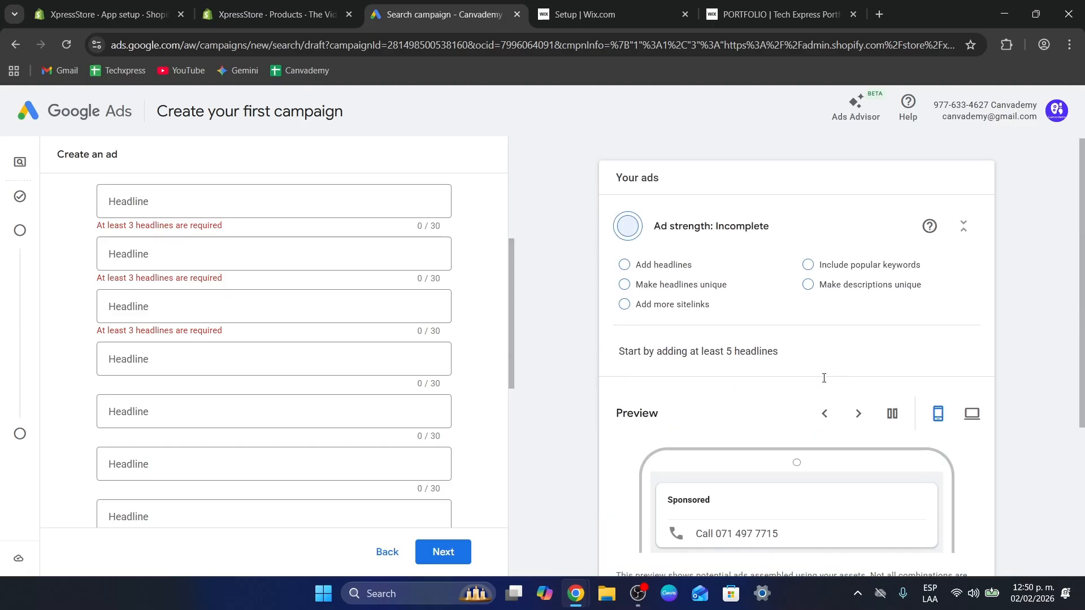
click(294, 208)
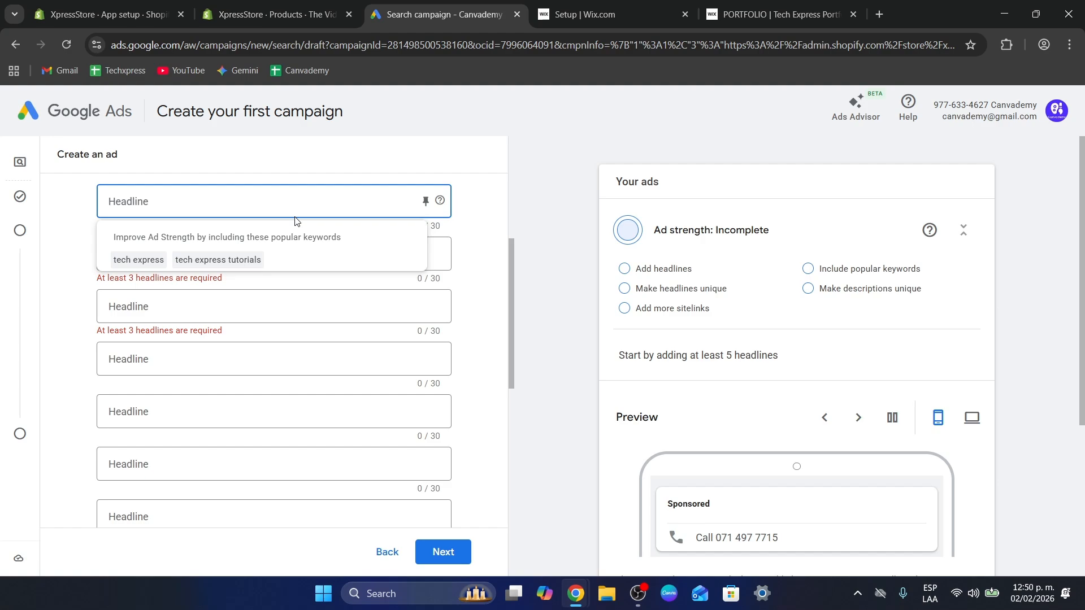
text(Learn)
scroll(295, 221, down, 1)
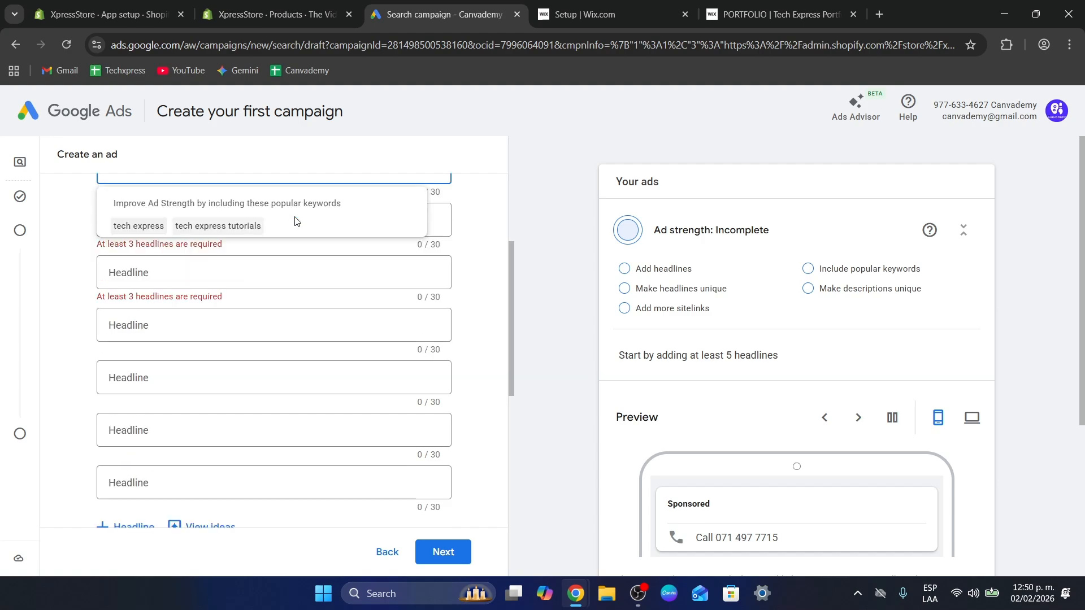
scroll(295, 221, up, 2)
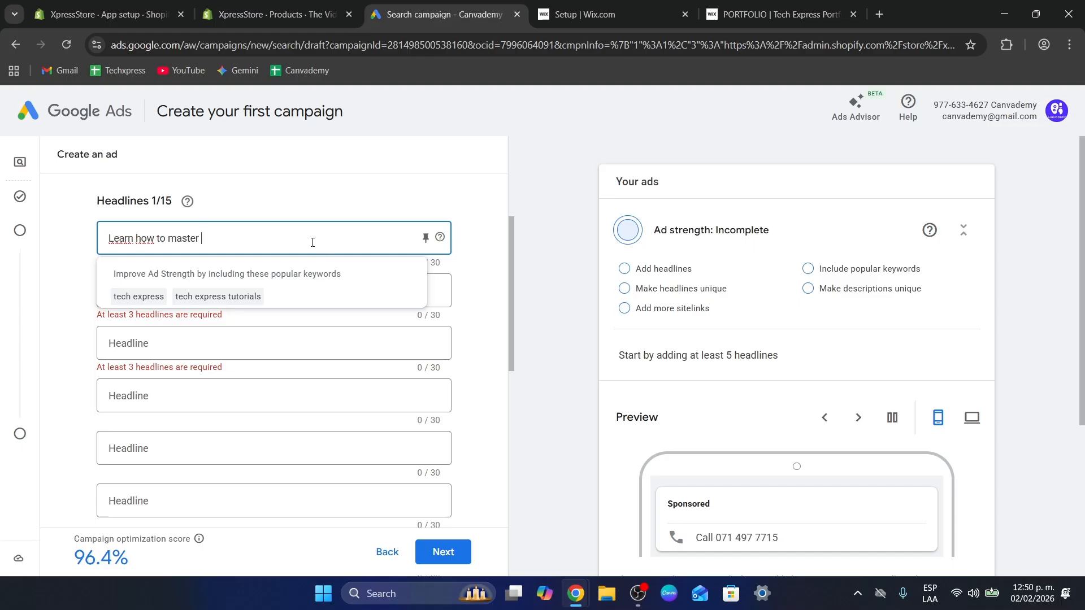
text(pify)
key(ctrl+a)
Enter "Learn to master Shopify now" as the ad's second headline, keeping it within 30 characters.
click(339, 289)
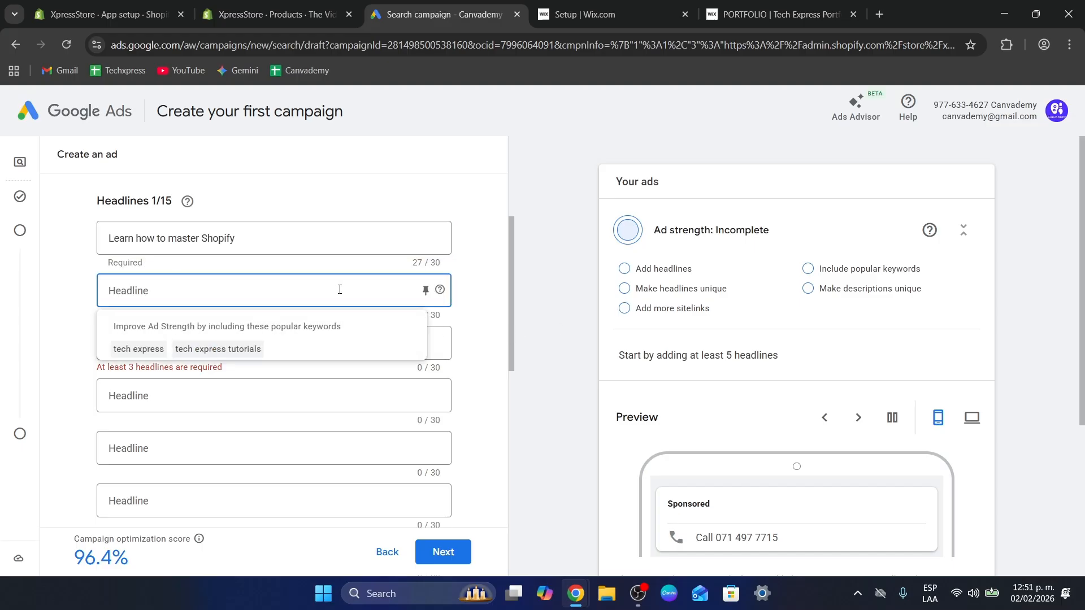
text(Learn to master)
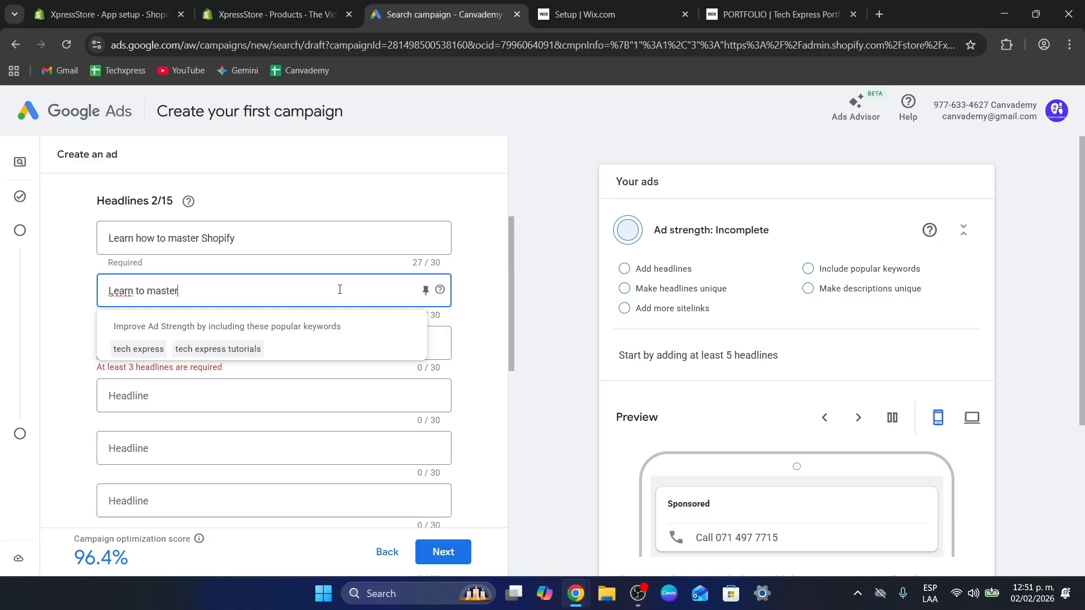
text( Shopify)
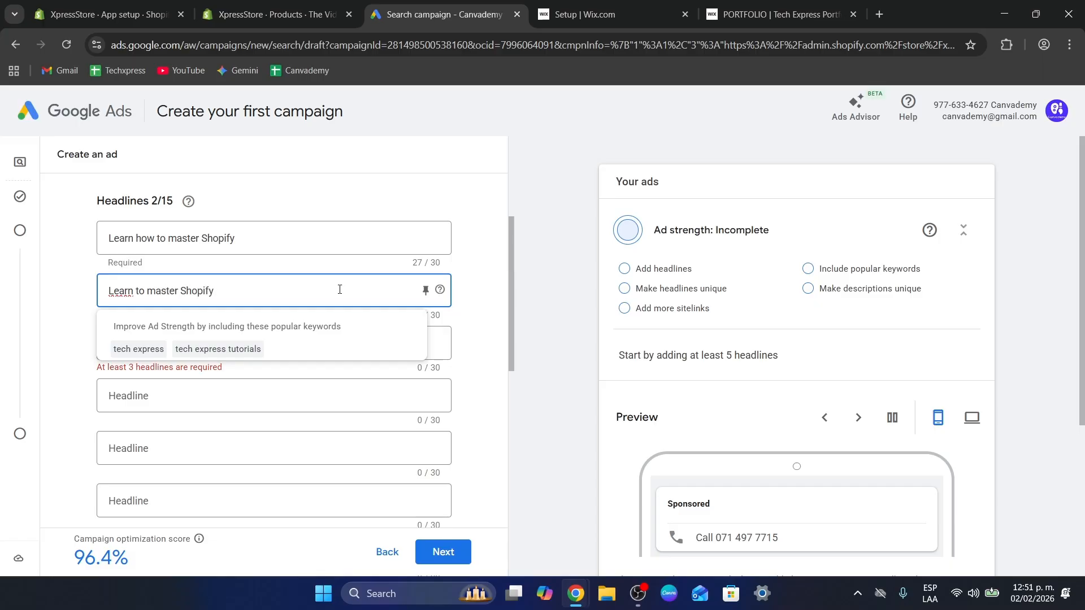
text( right now)
key(Tab)
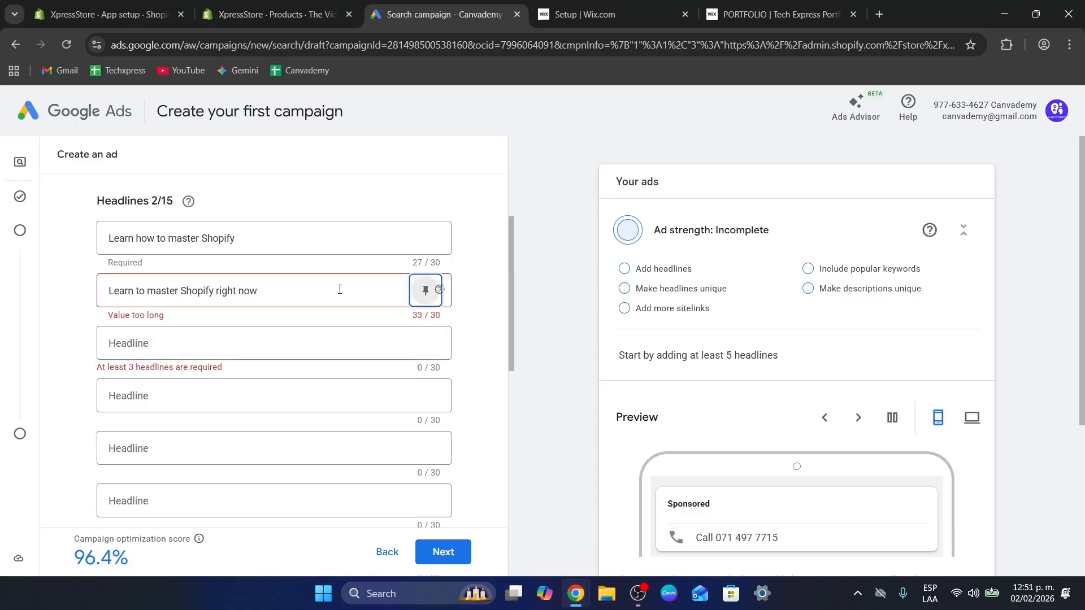
click(293, 300)
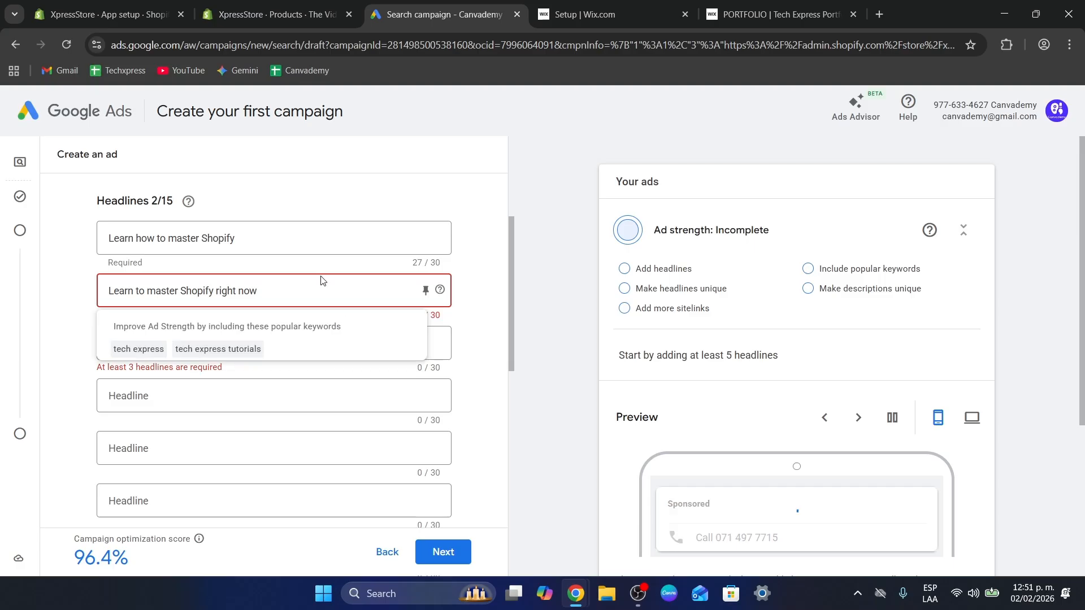
double_click(229, 291)
key(BackSpace)
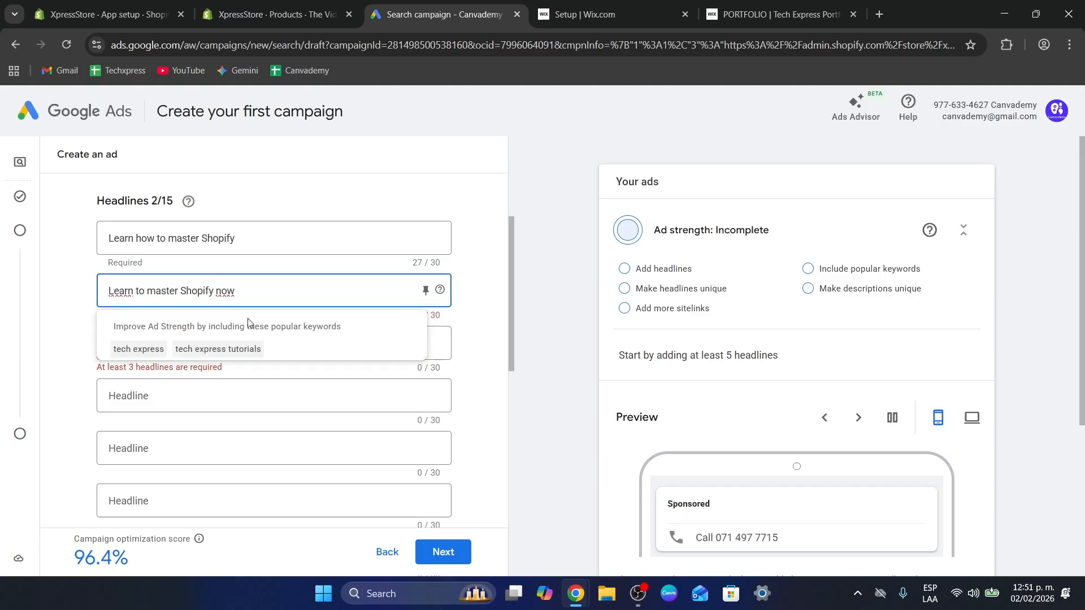
Enter "Master Shopify now" as the ad's third headline.
click(244, 394)
click(234, 343)
click(259, 392)
click(274, 341)
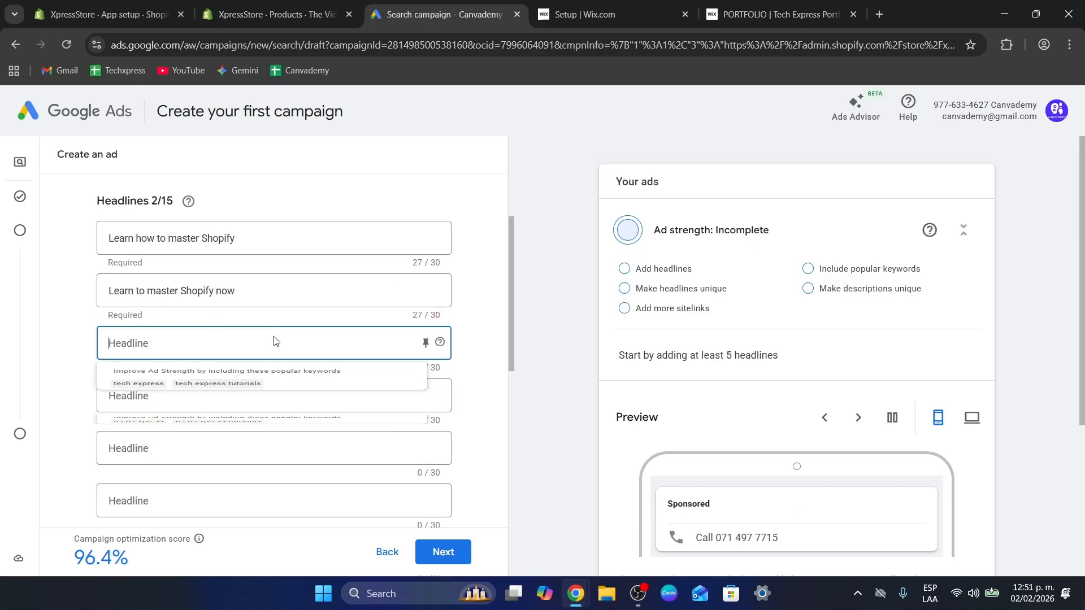
click(236, 401)
click(202, 340)
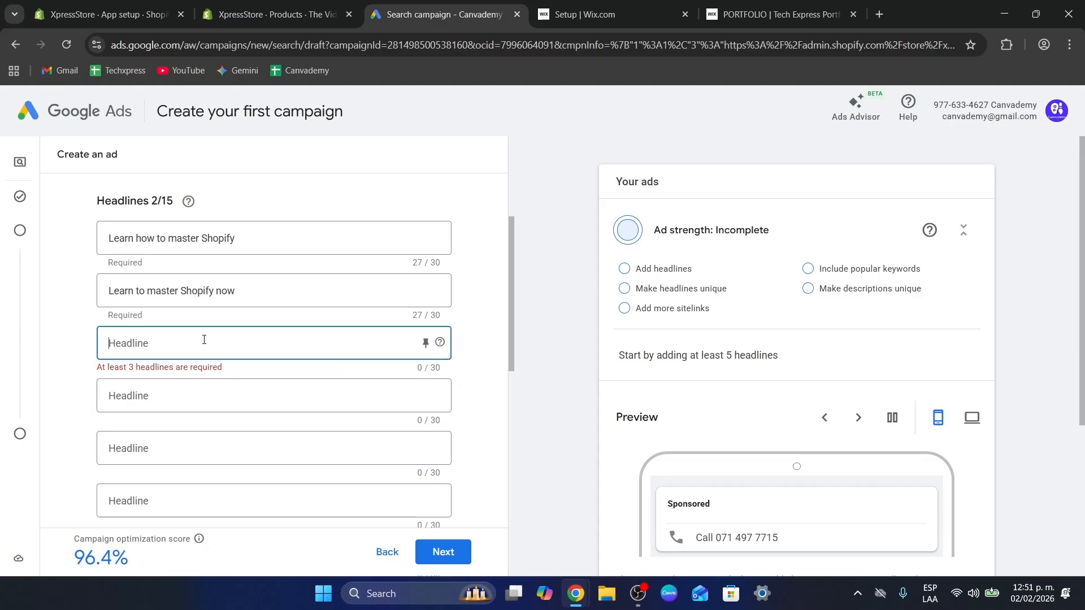
text(Master Shopify now)
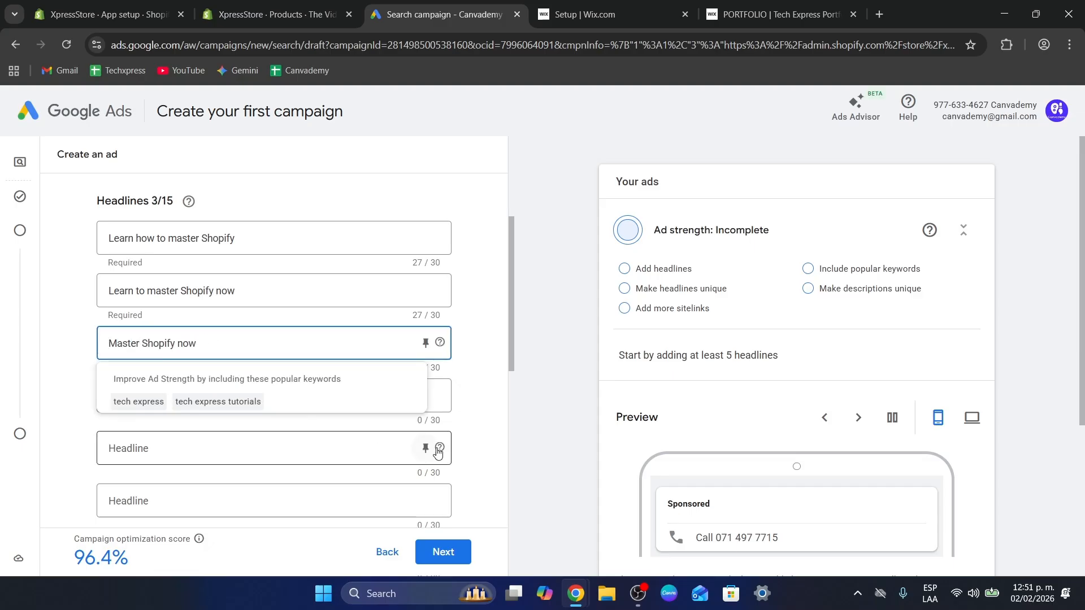
click(471, 451)
Enter "This is your opportunity to master your shopify website" as the ad's first description.
scroll(459, 472, down, 5)
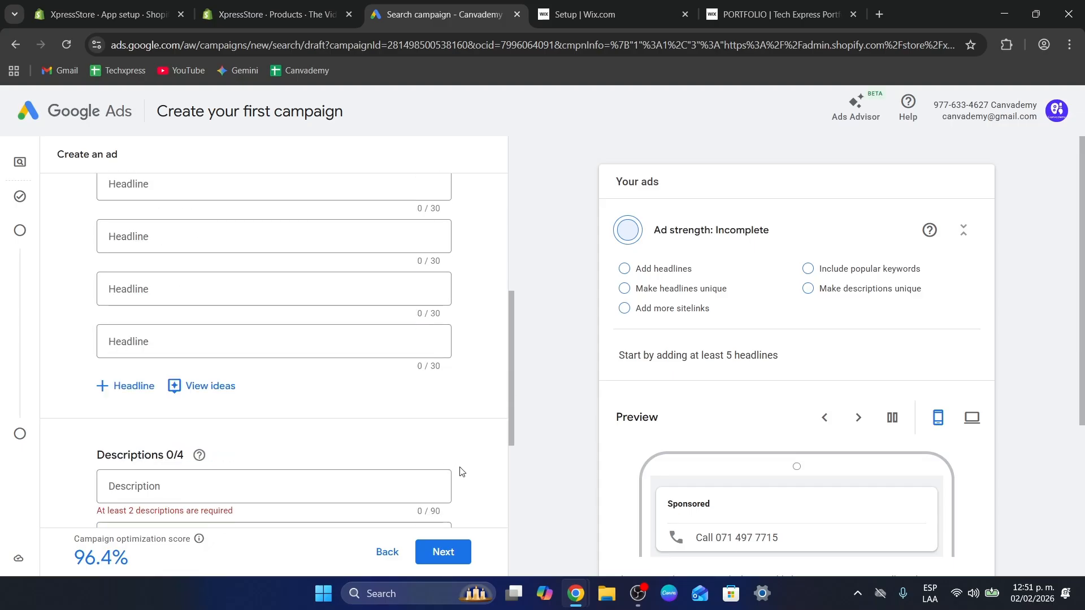
scroll(168, 422, down, 1)
click(230, 350)
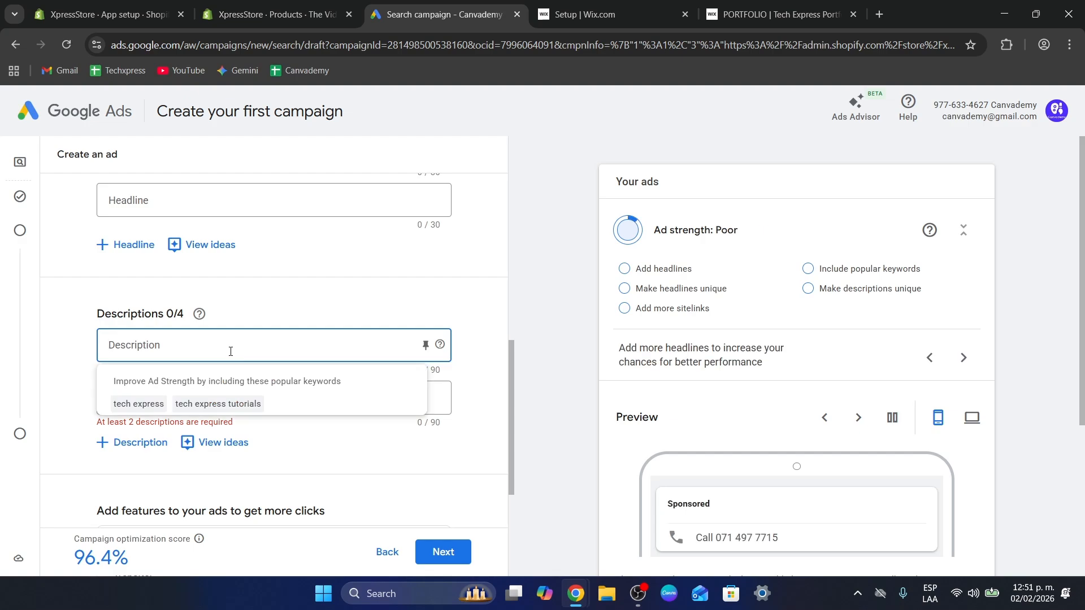
text(This is your opportunity t)
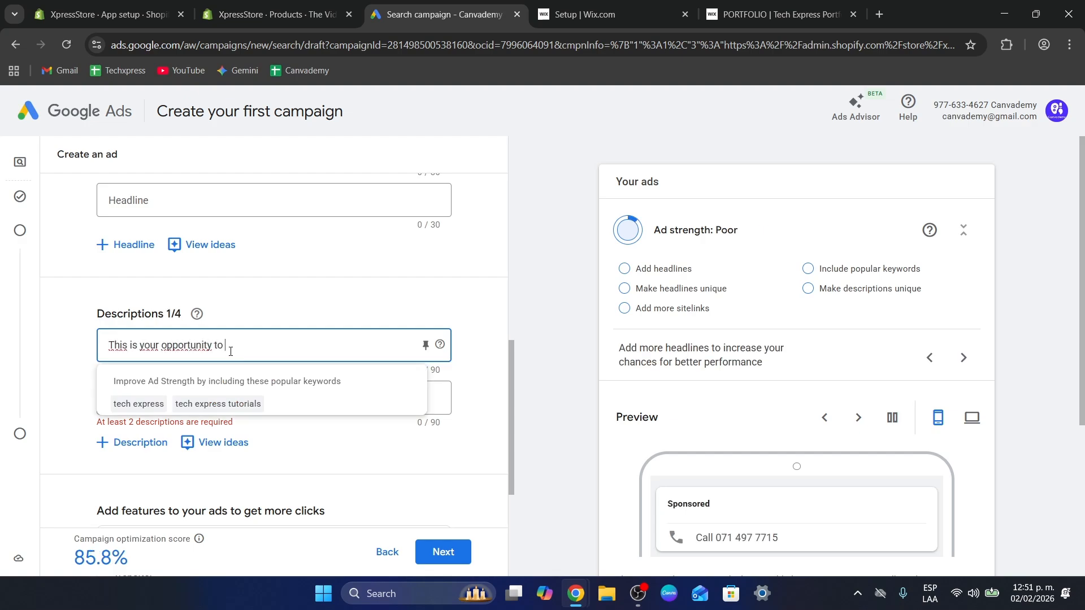
text(our shopify website)
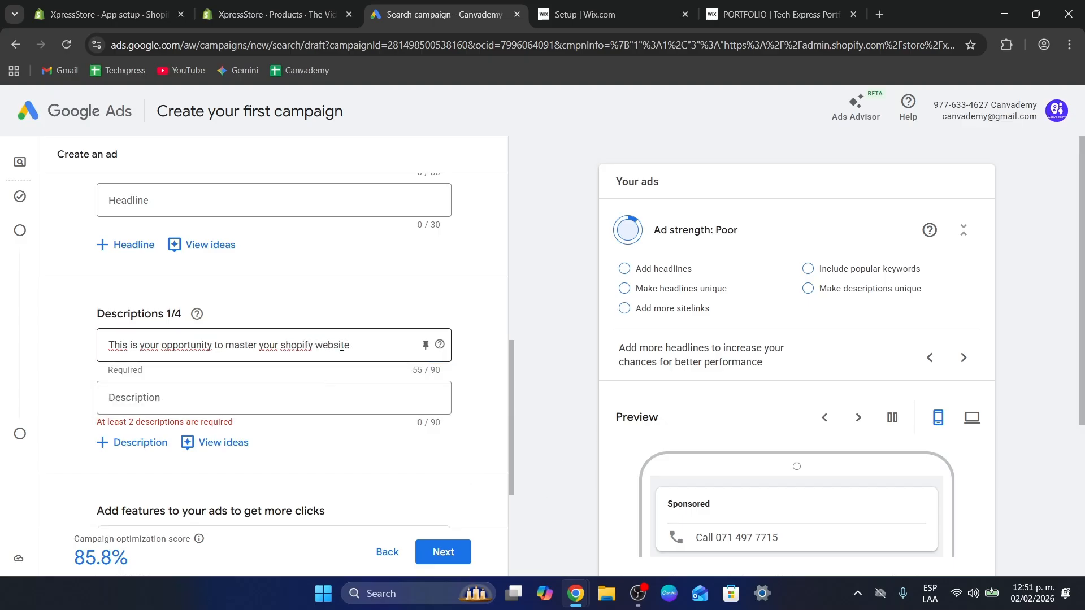
Copy the first description into the second, replace "website" with "accounts" there, and continue to the bid strategy.
key(ctrl+a)
key(ctrl+c)
click(331, 402)
key(ctrl+v)
double_click(339, 397)
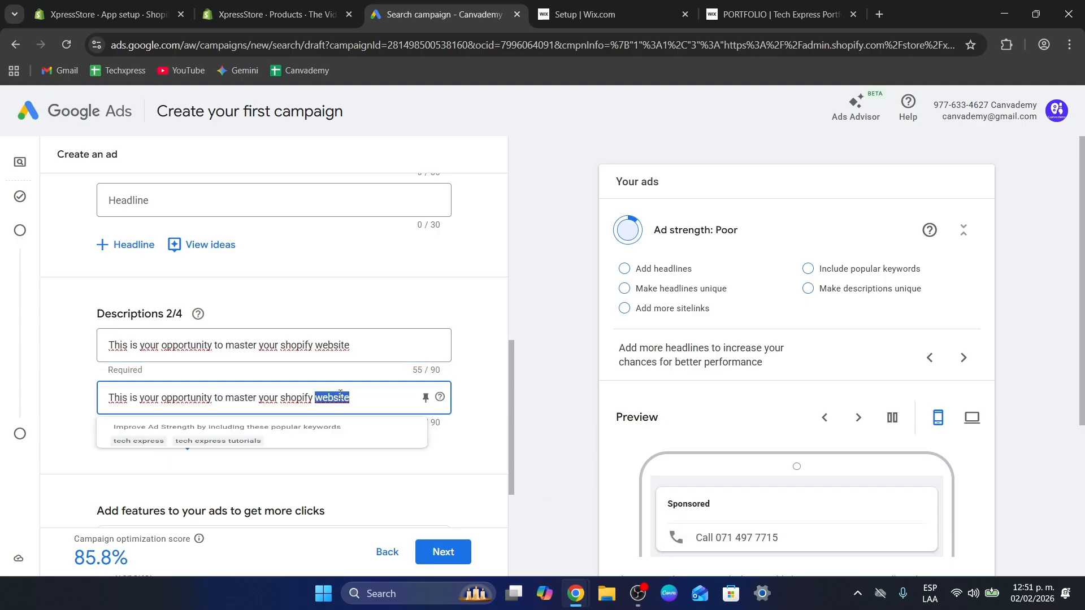
text(accounts)
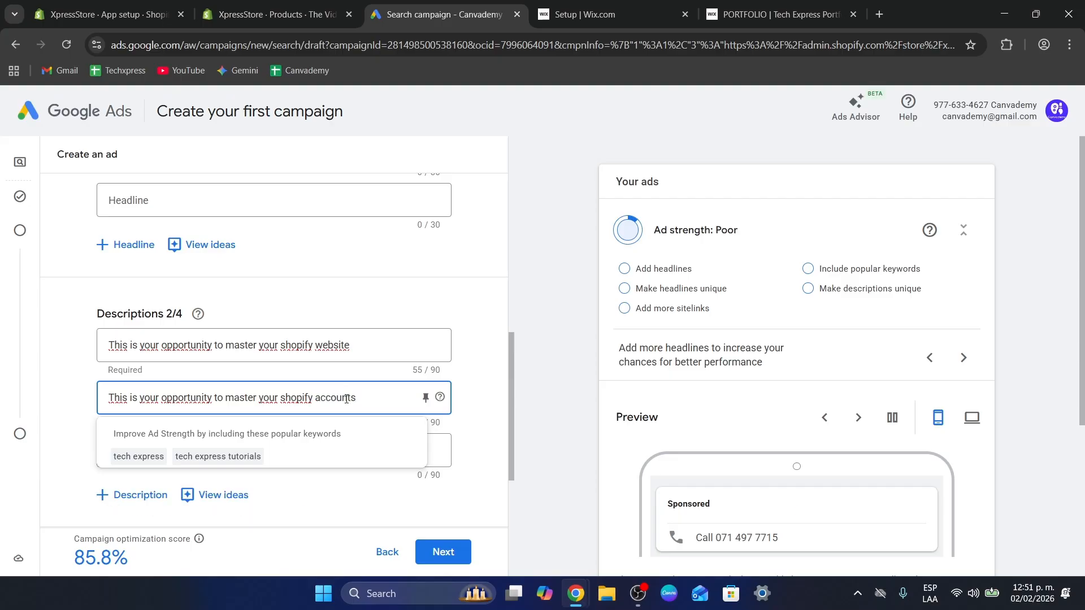
scroll(346, 393, down, 3)
click(436, 549)
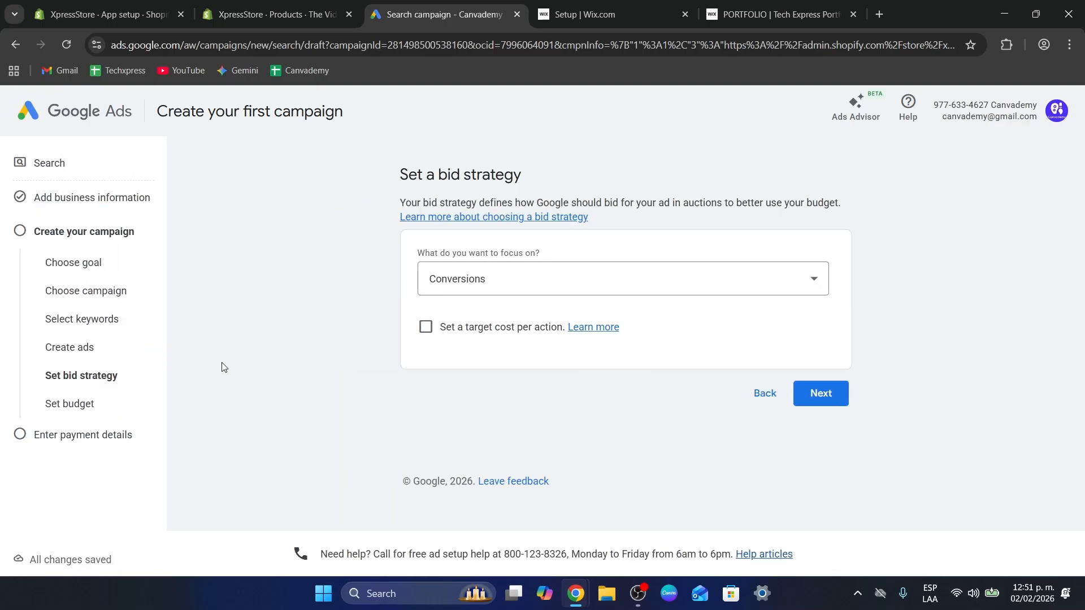
Review the available bid strategy options and choose Conversions as the campaign's focus.
click(458, 282)
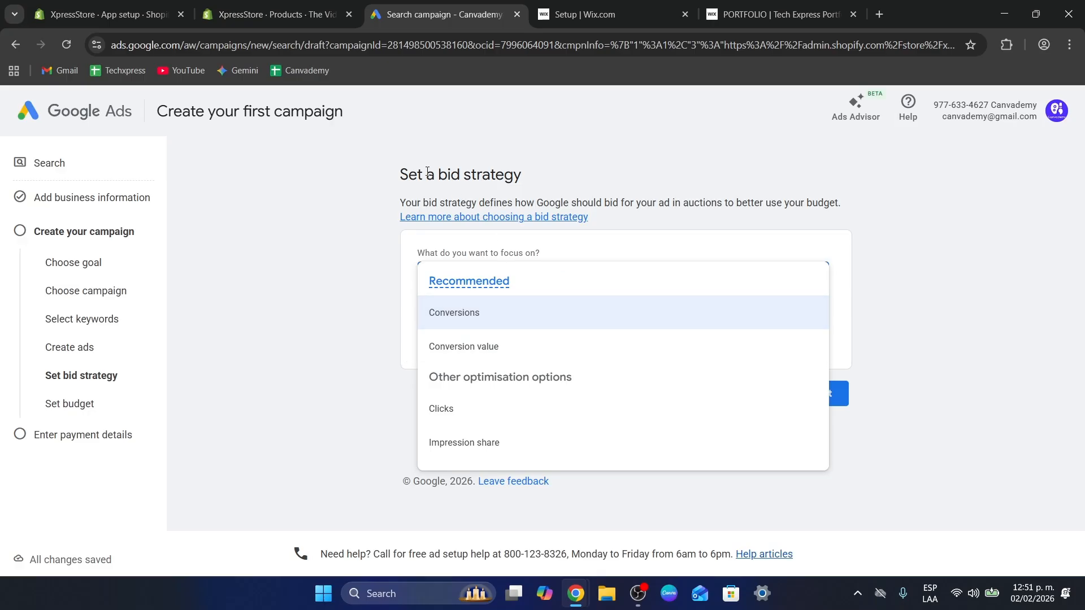
drag(427, 171, 528, 177)
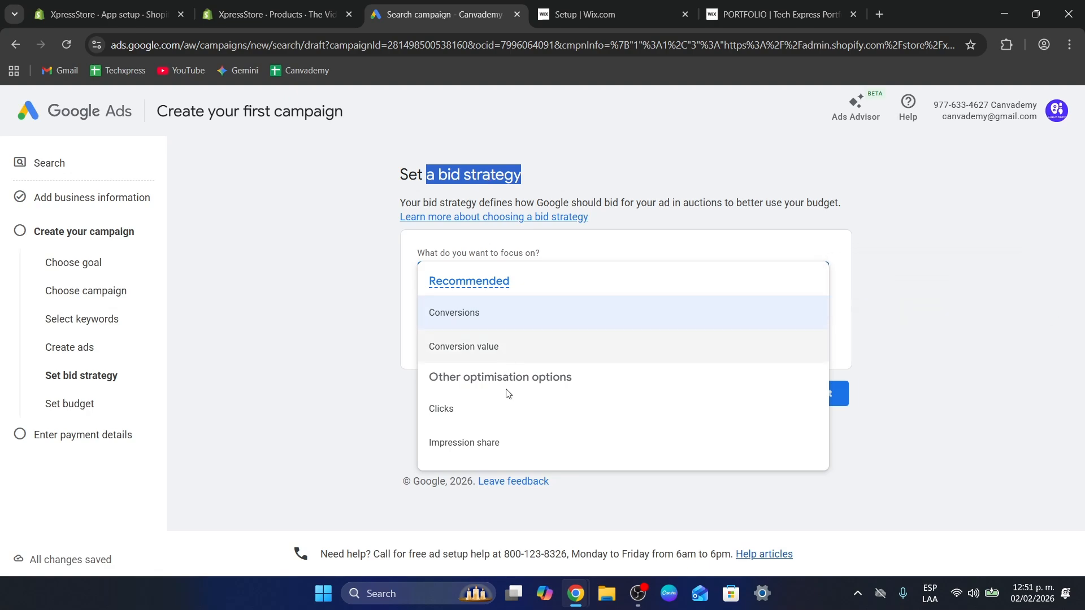
click(474, 310)
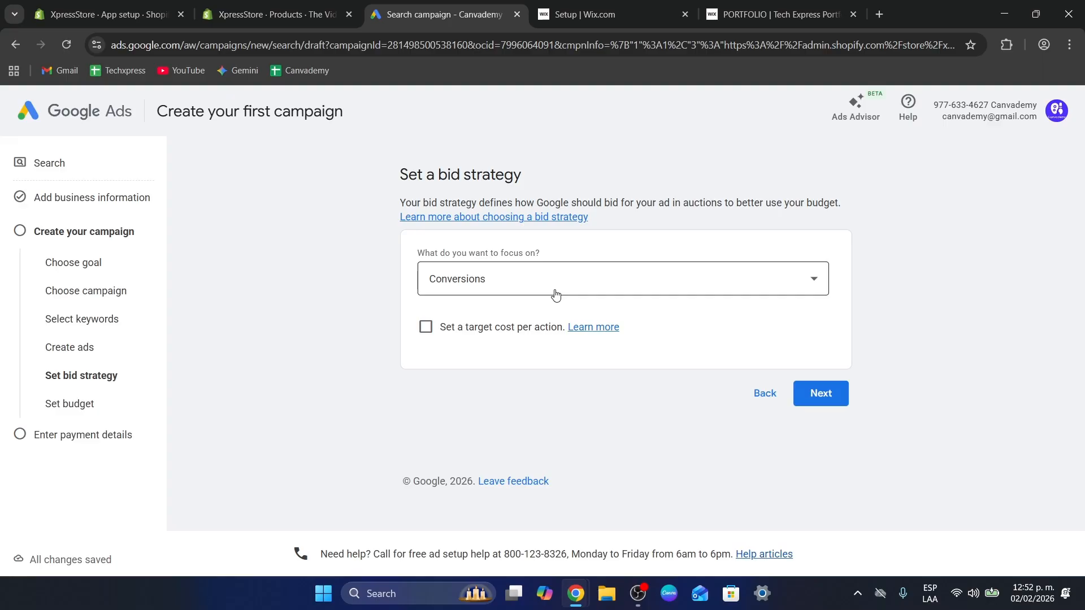
Look at the Product Mockups project on the live Wix portfolio site and return to the Google Ads campaign.
click(774, 14)
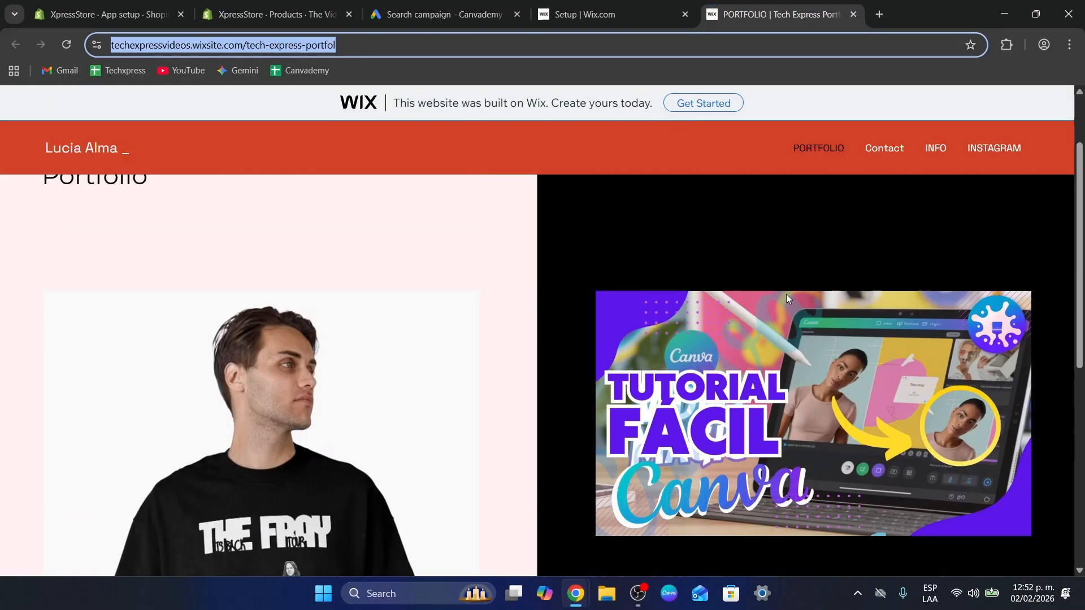
scroll(775, 364, down, 6)
click(354, 343)
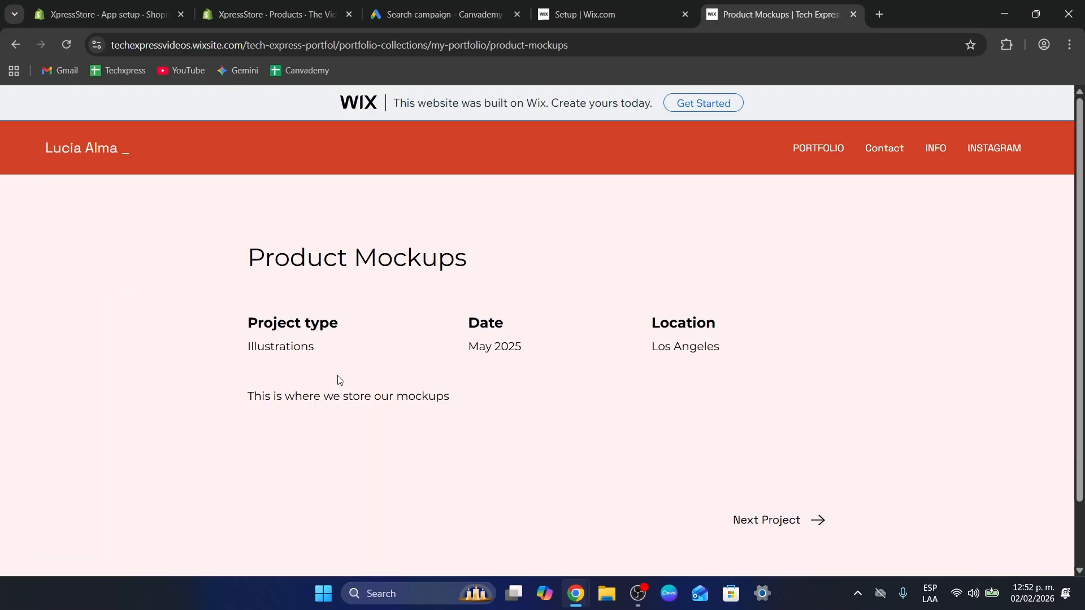
click(492, 6)
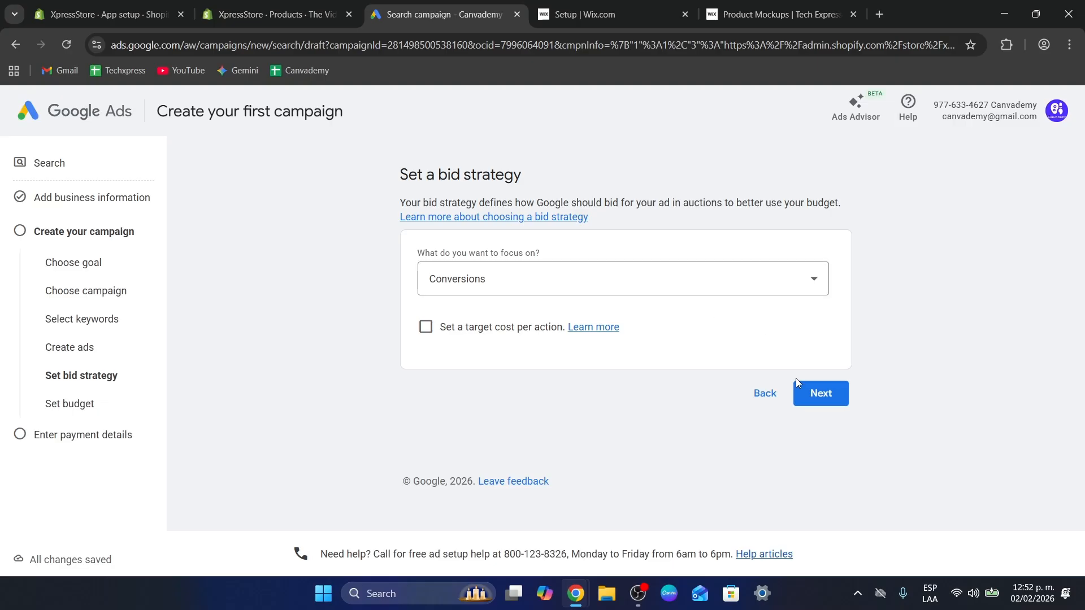
Continue to the budget settings and set a custom average daily budget of MX$200 in Mexican Pesos.
click(812, 394)
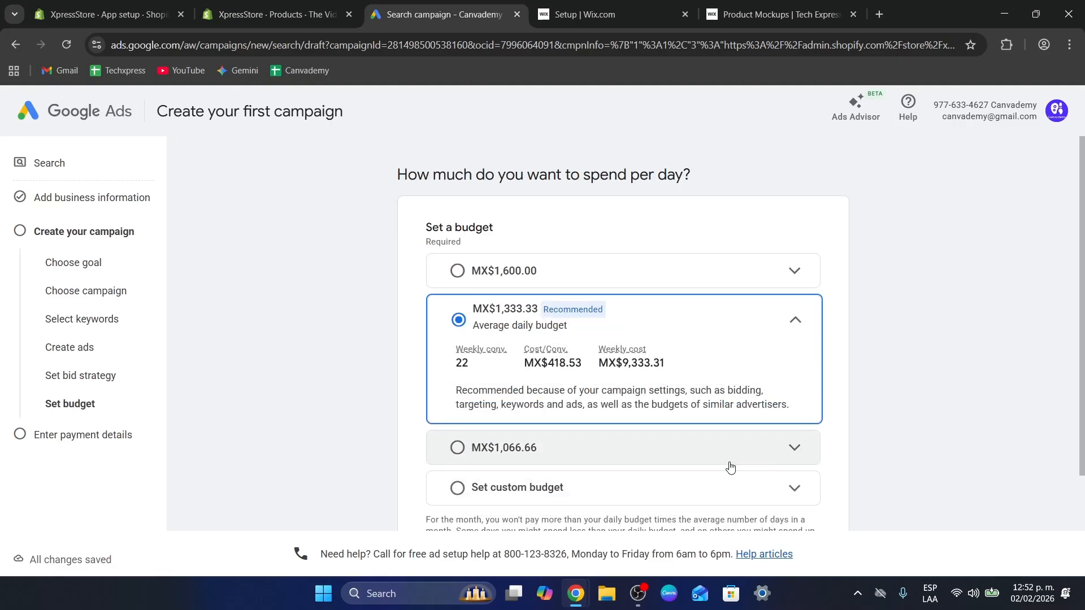
scroll(626, 311, down, 1)
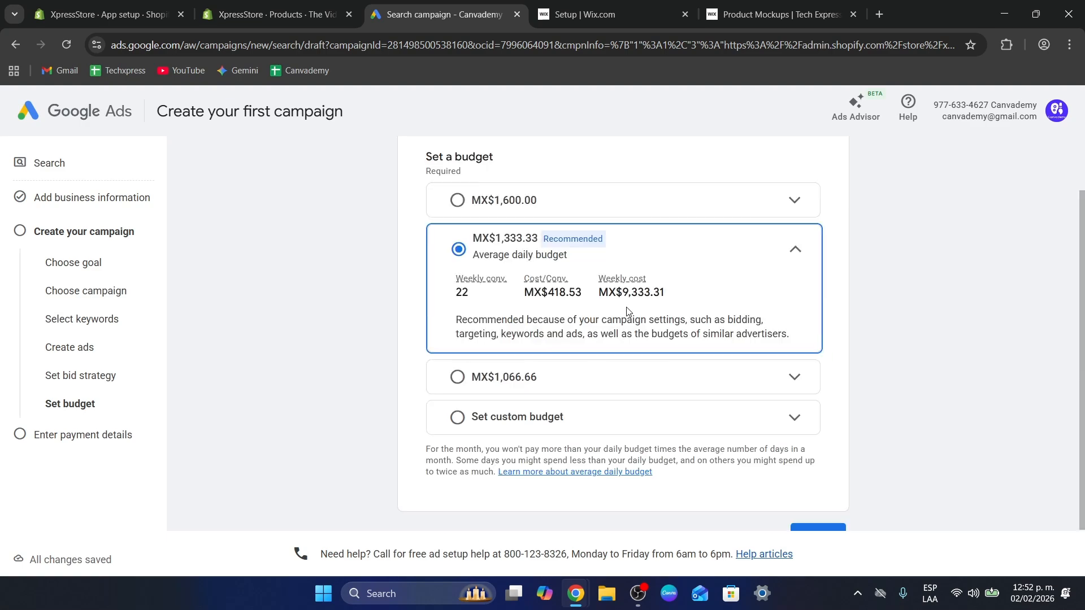
click(522, 432)
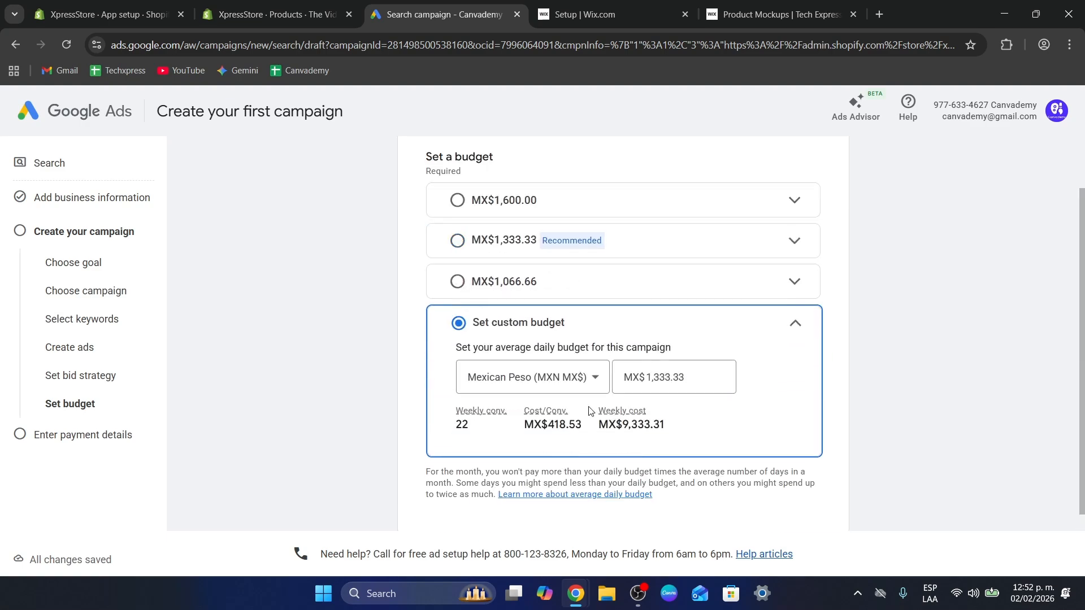
click(552, 377)
click(694, 377)
double_click(694, 377)
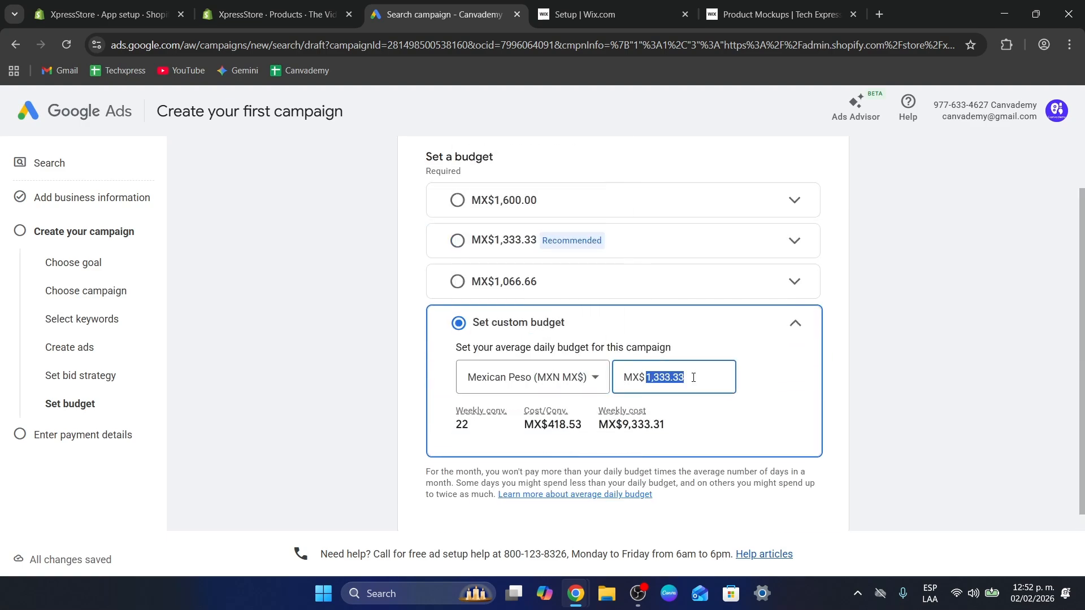
text(200)
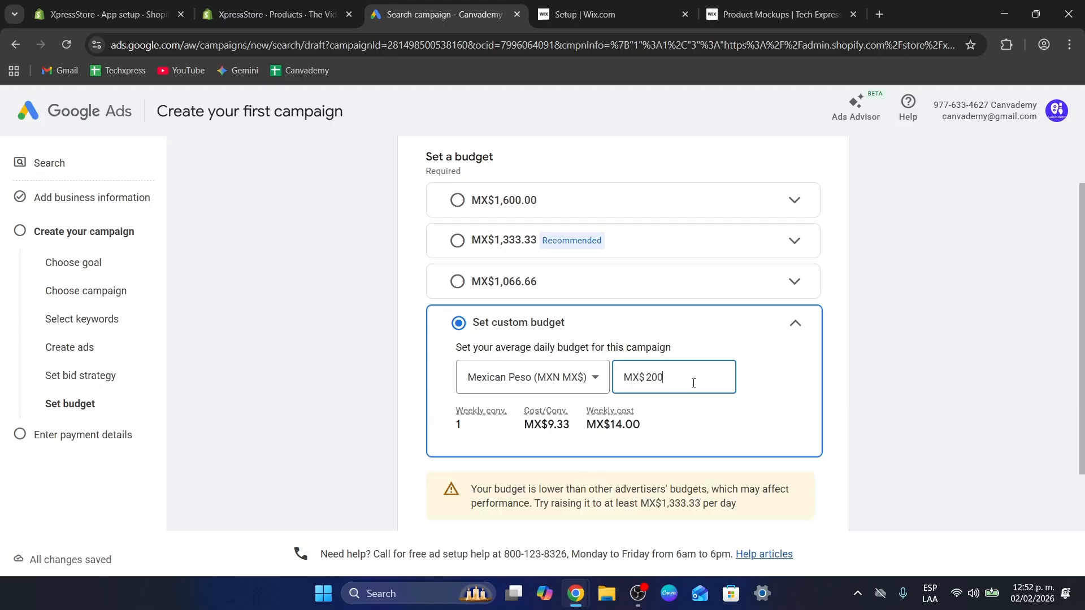
click(742, 427)
scroll(738, 429, down, 1)
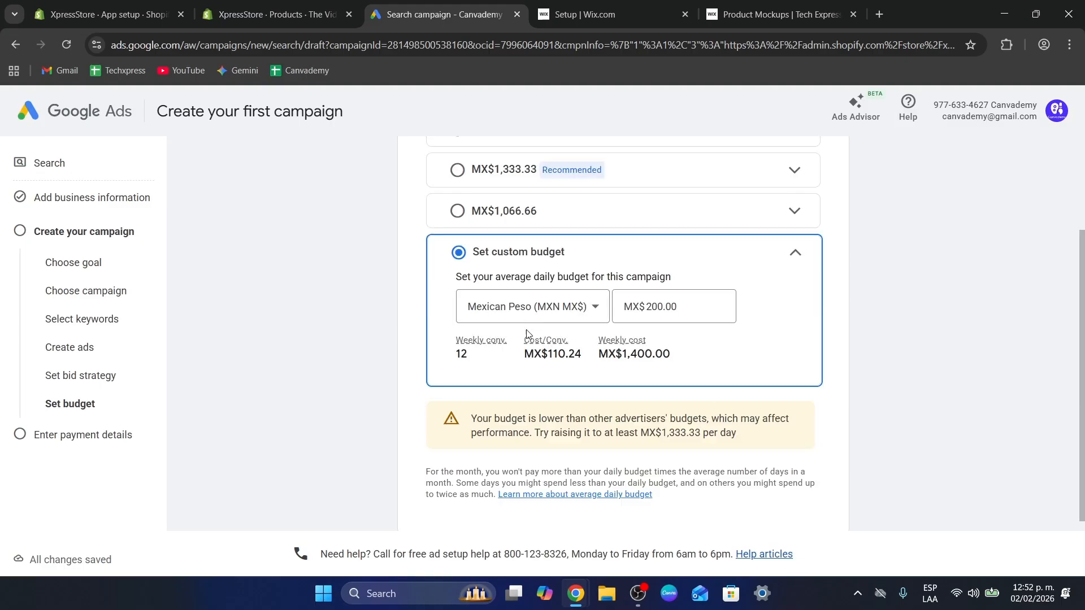
Review the custom budget's weekly conversion and weekly cost estimates, and continue to the payment details.
drag(471, 353, 455, 354)
click(483, 376)
drag(625, 356, 702, 354)
click(708, 352)
scroll(760, 356, down, 1)
click(812, 486)
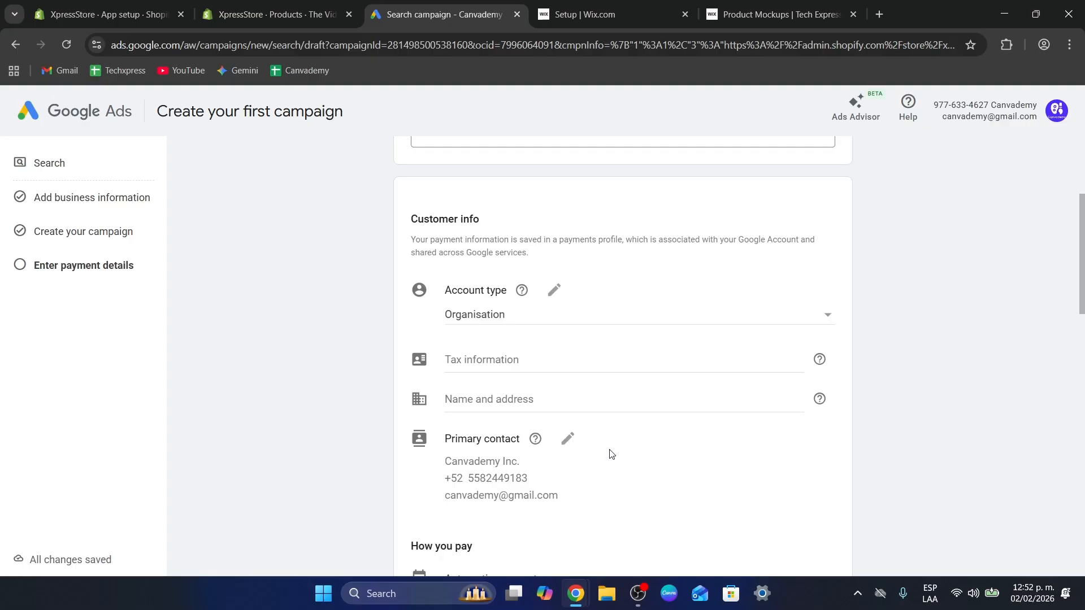
Look through the account and payment details form and try to submit it with the required questions unanswered.
scroll(610, 453, up, 3)
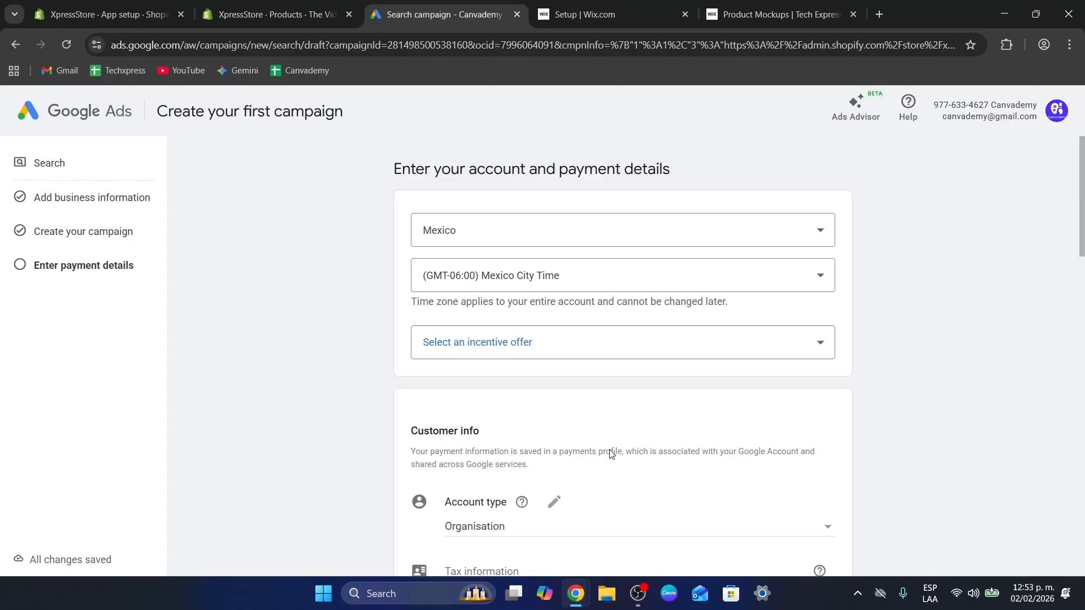
scroll(612, 414, down, 15)
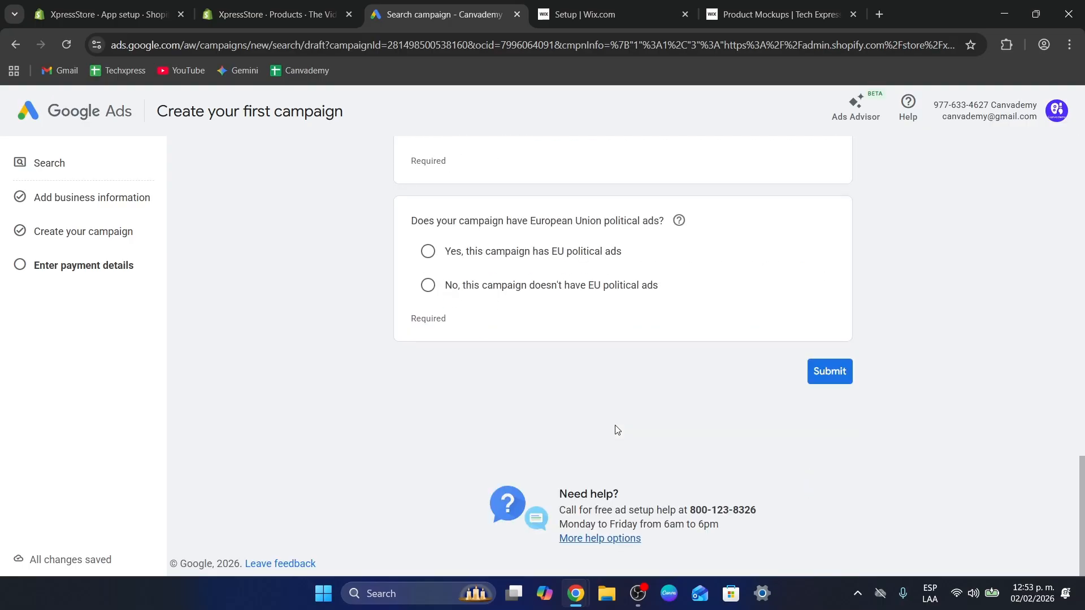
scroll(830, 383, up, 10)
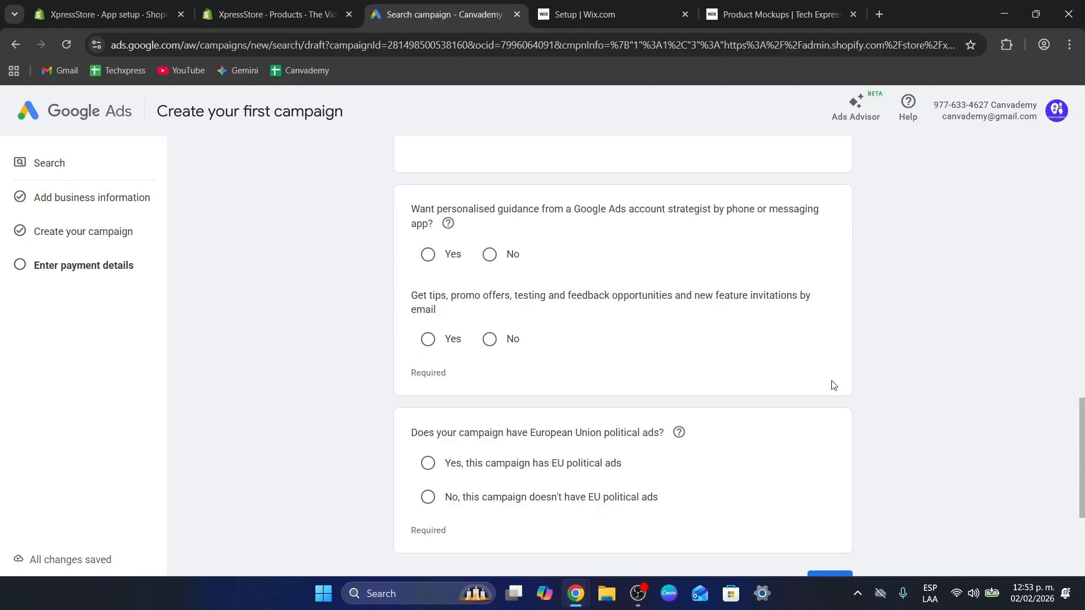
scroll(831, 384, down, 10)
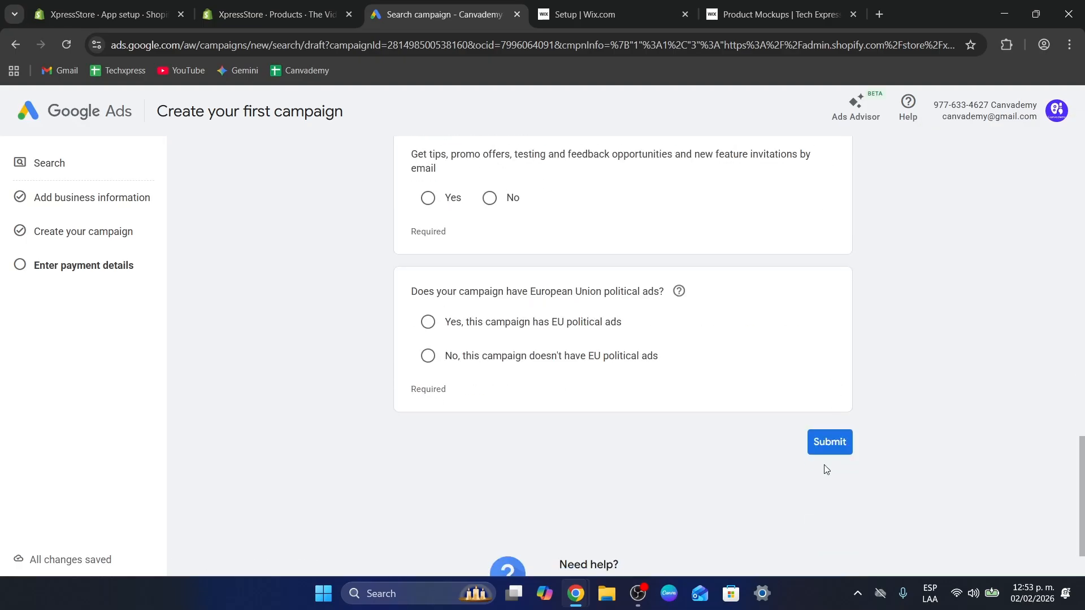
click(829, 442)
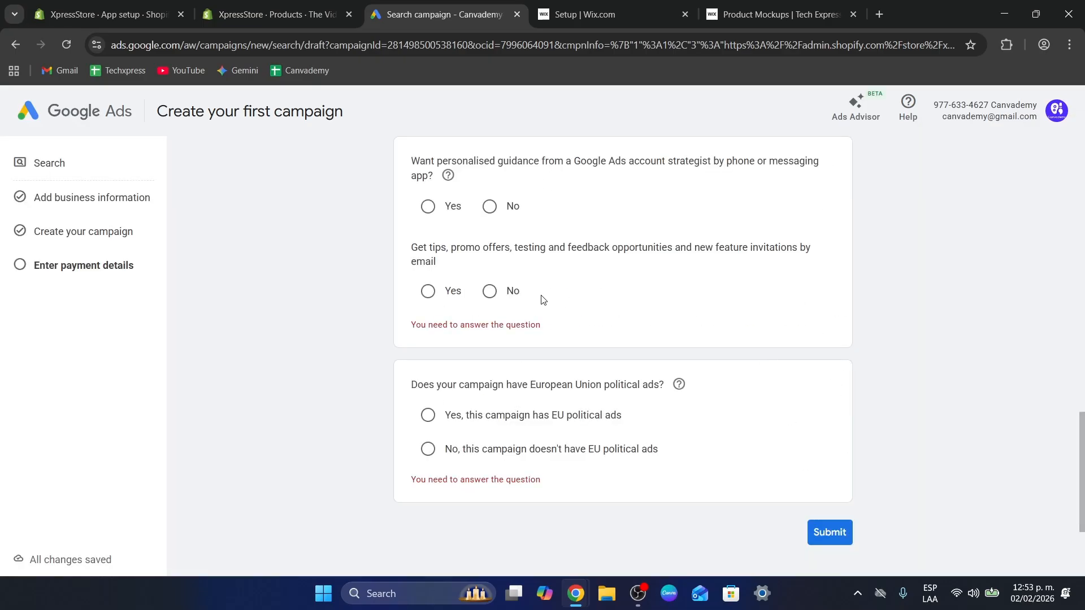
Answer No to tips and offers by email, declare that the campaign has no EU political ads, and submit the form.
click(488, 290)
click(494, 450)
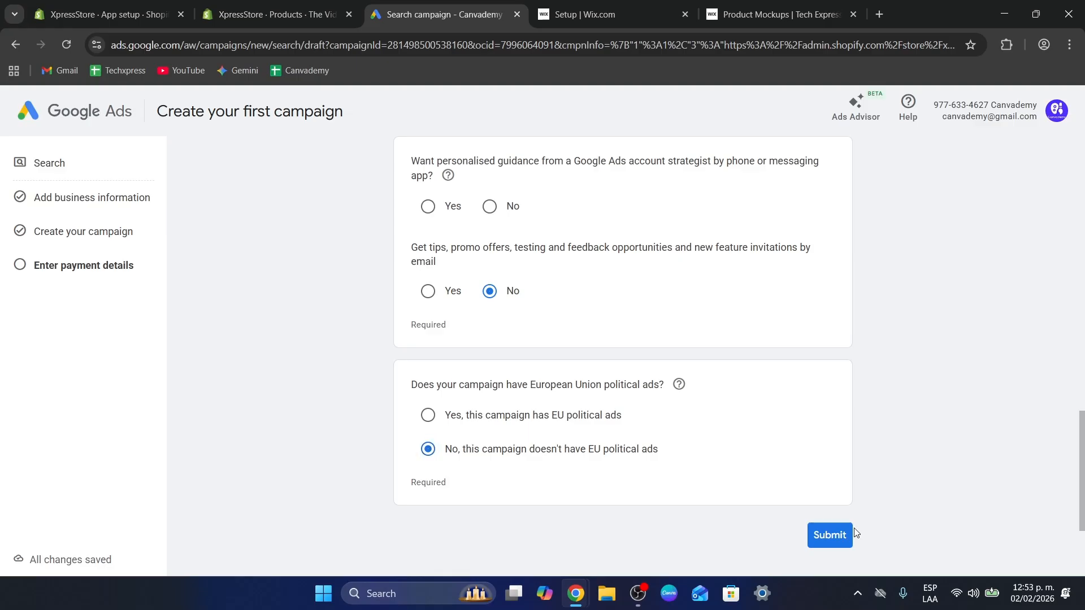
click(833, 535)
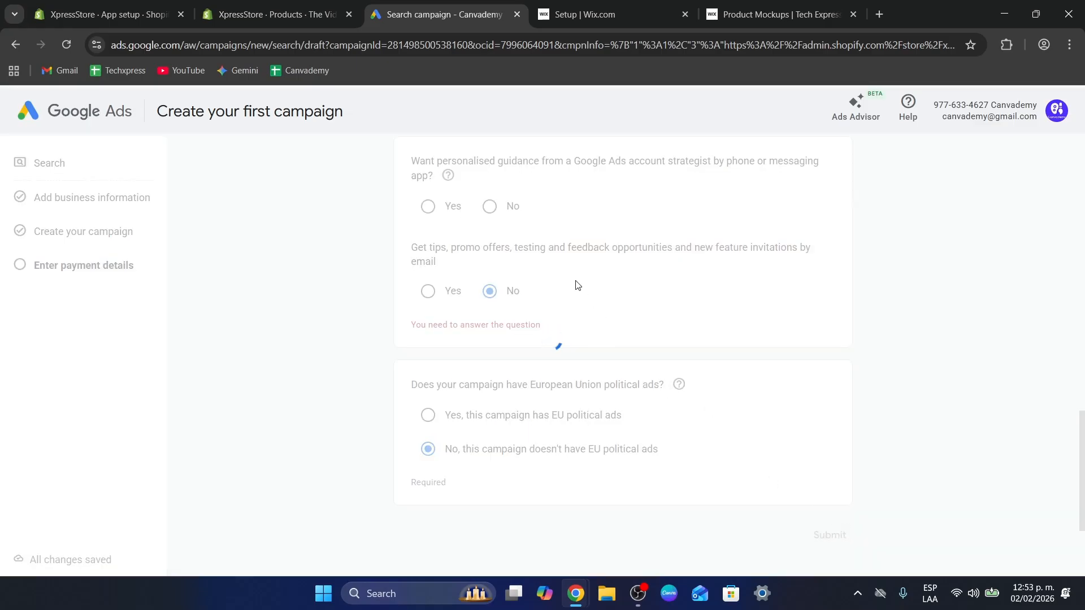
scroll(718, 379, up, 6)
Switch to the Wix dashboard and open the App Market for the site.
click(633, 1)
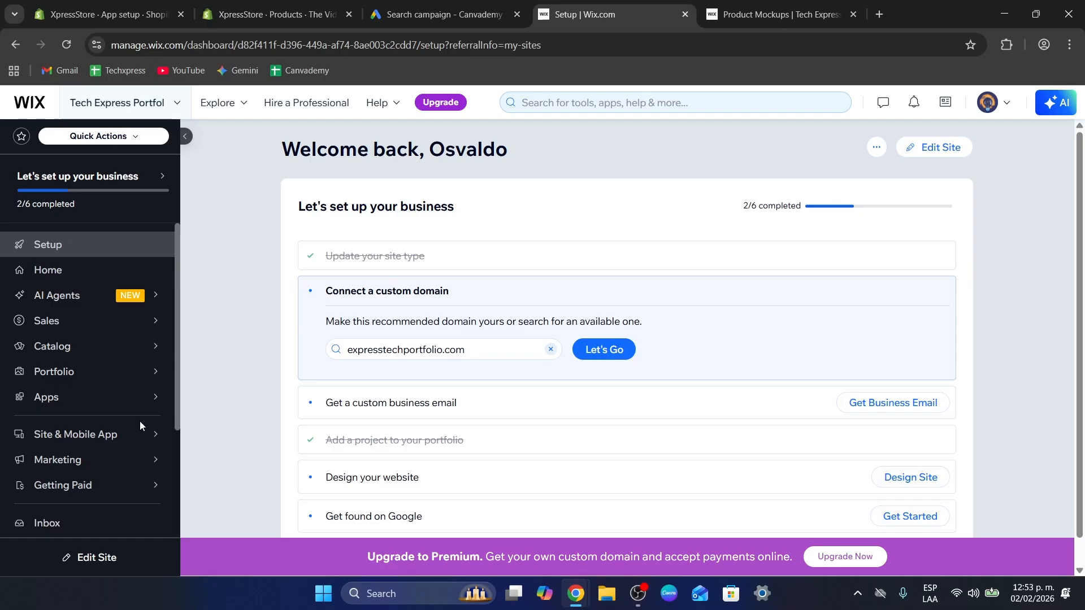
mouse_move(89, 424)
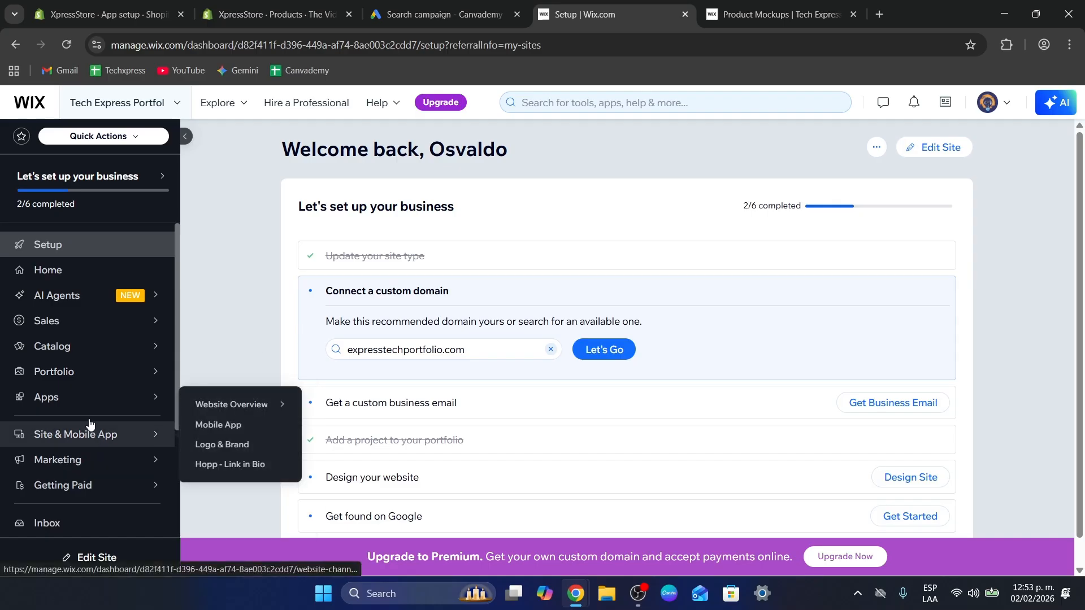
mouse_move(62, 405)
click(238, 406)
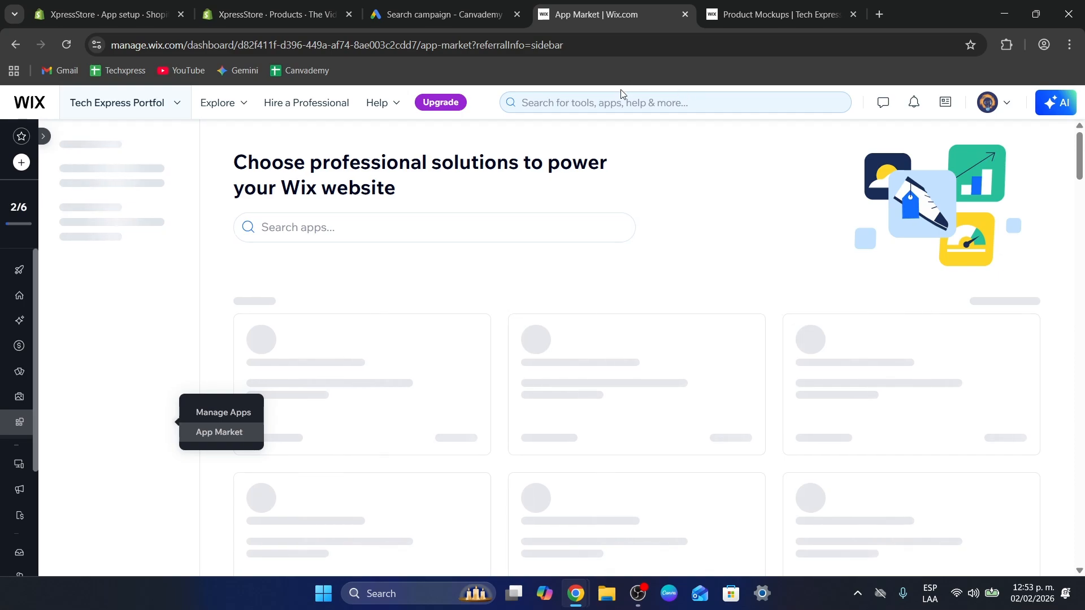
Search the App Market for "google" and open the details of the Get Google Ads + Retargeting app.
click(458, 222)
text(google)
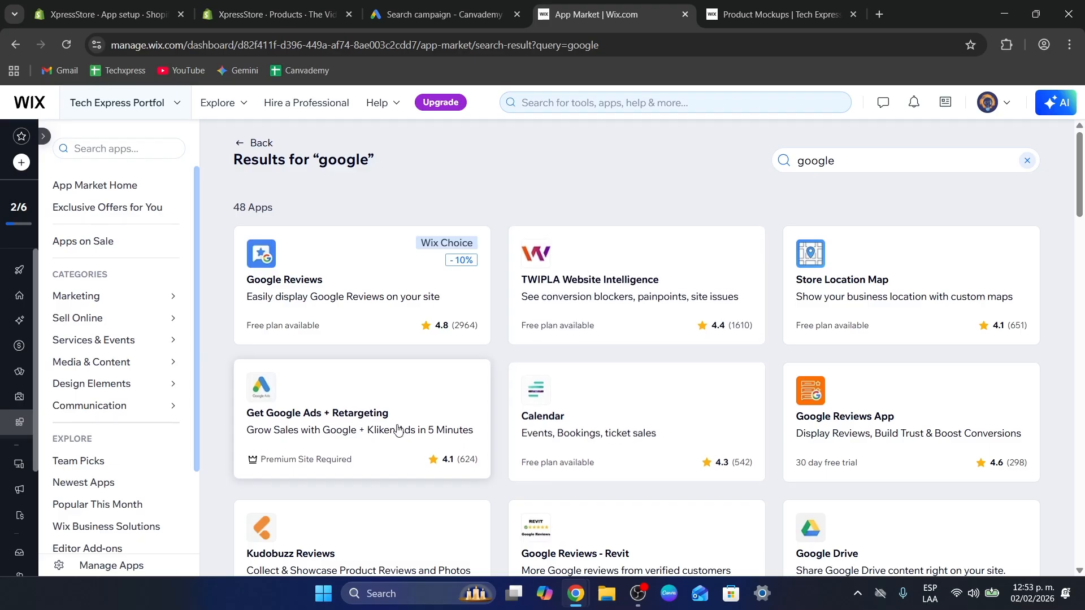
click(331, 426)
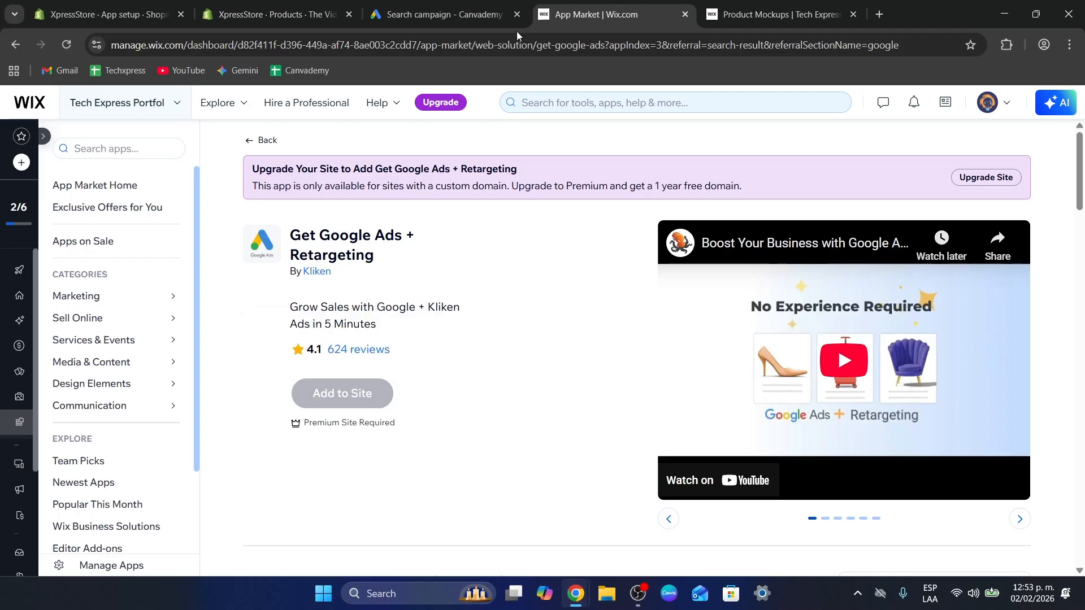
Switch to the Google Ads campaign draft and highlight the account's customer ID.
click(446, 14)
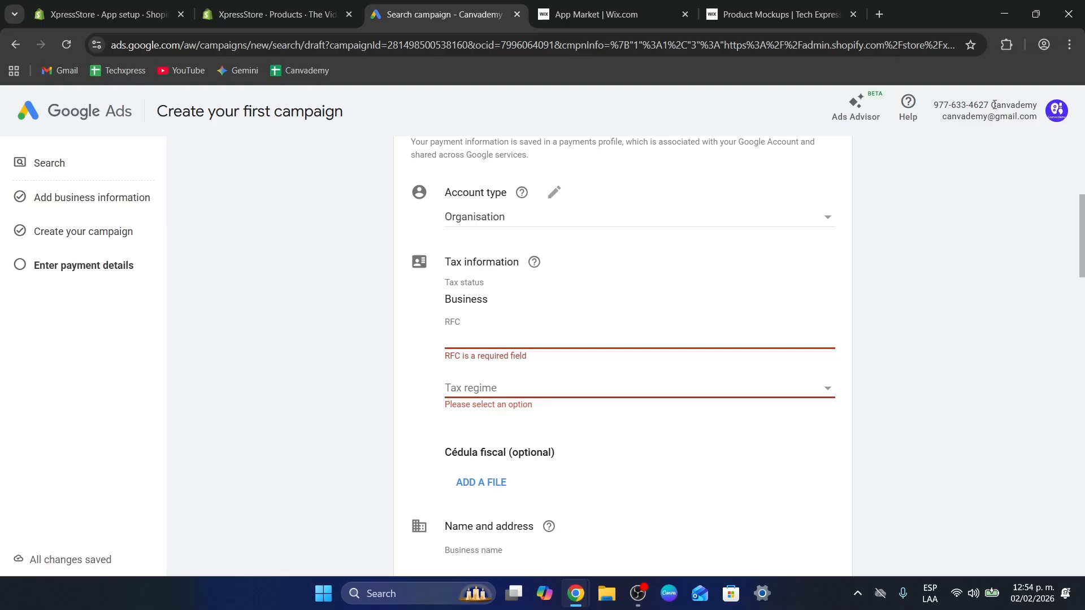
drag(998, 106, 890, 113)
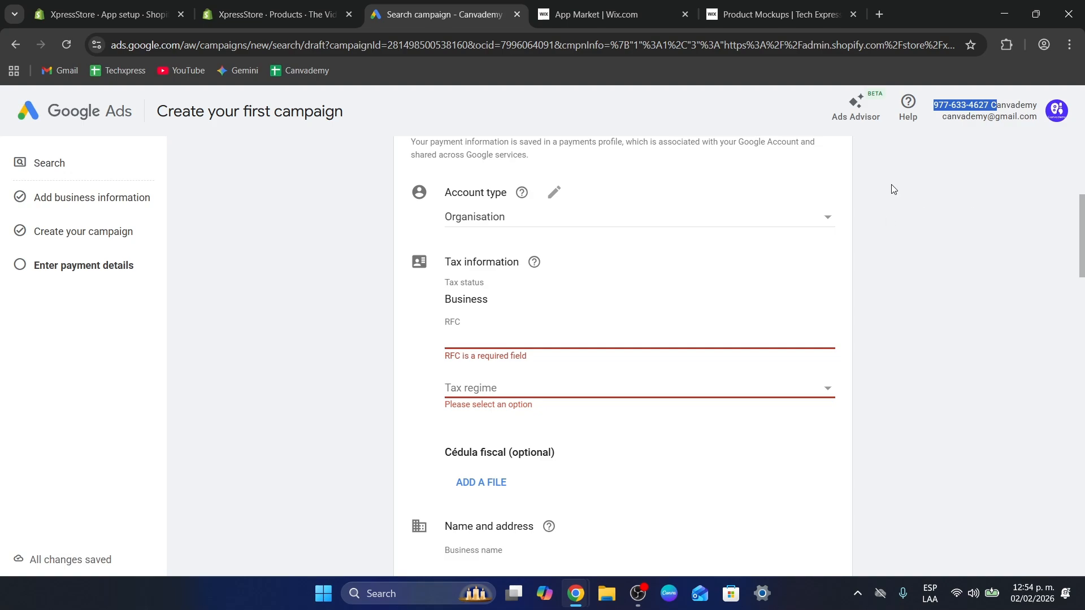
Switch back to Wix and open the site's dashboard home.
click(599, 14)
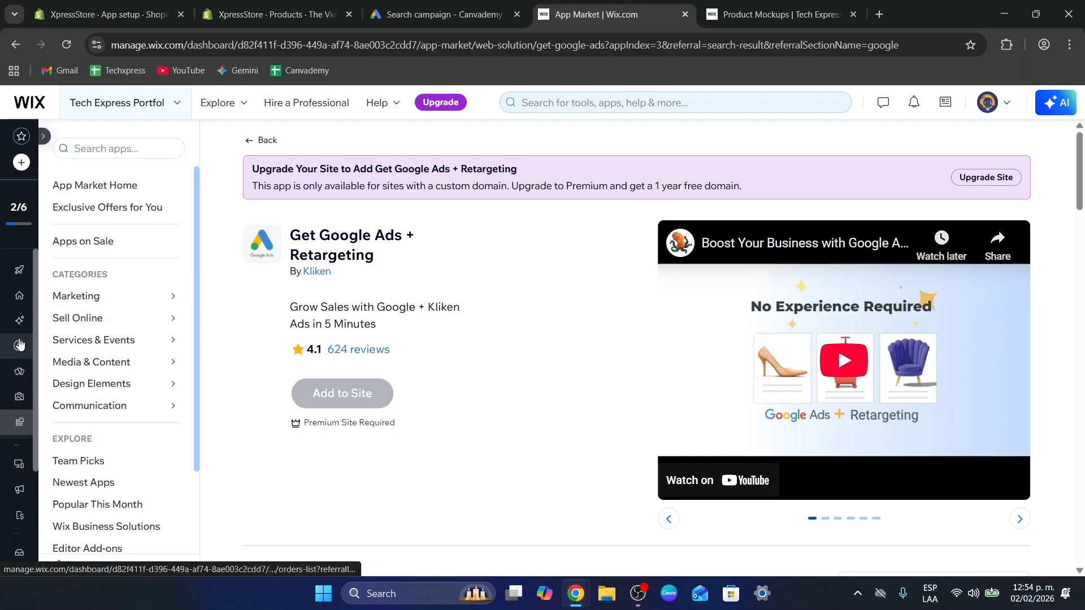
click(20, 295)
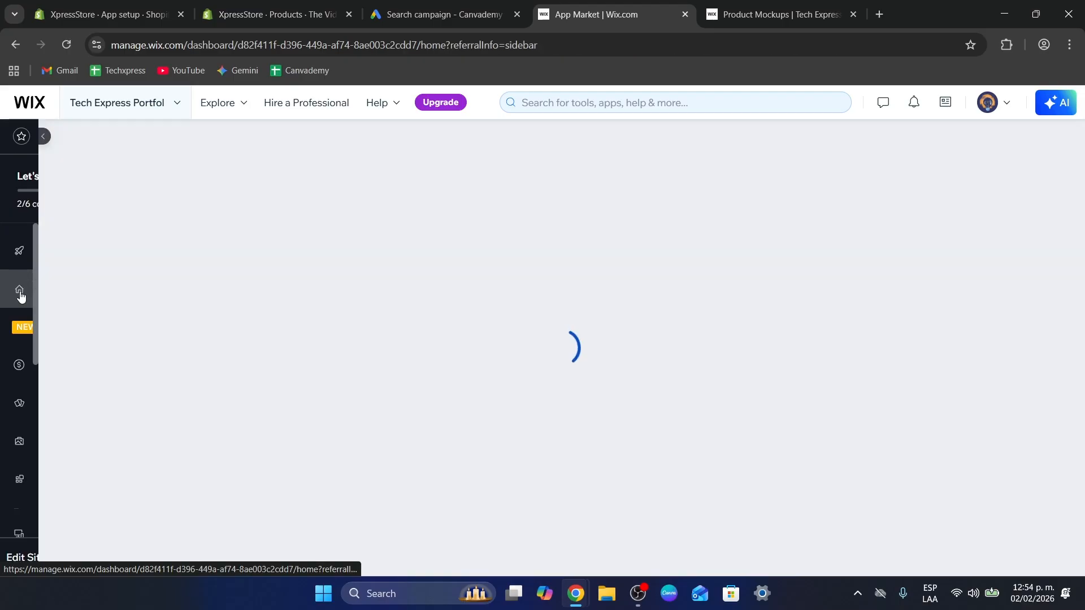
mouse_move(21, 297)
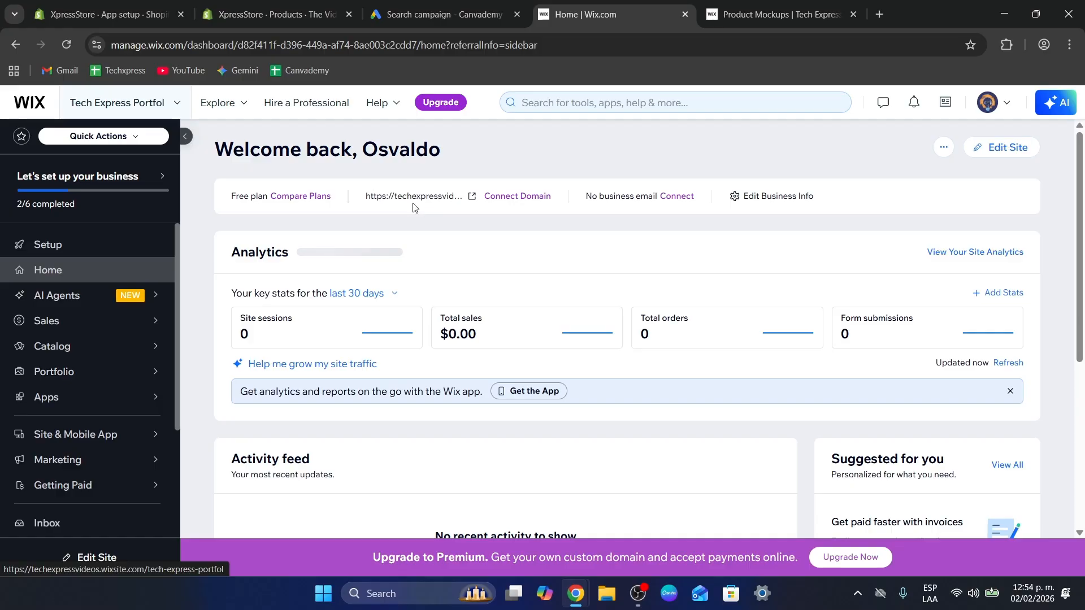
Open Wix's Google Ads marketing tool for the site and start advertising.
scroll(151, 360, down, 3)
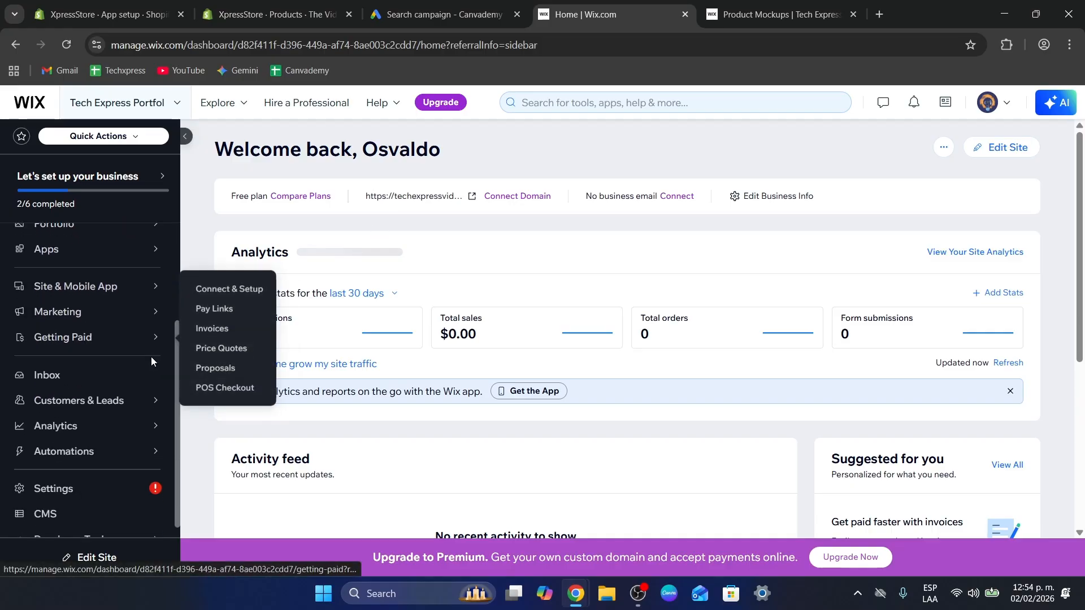
mouse_move(113, 297)
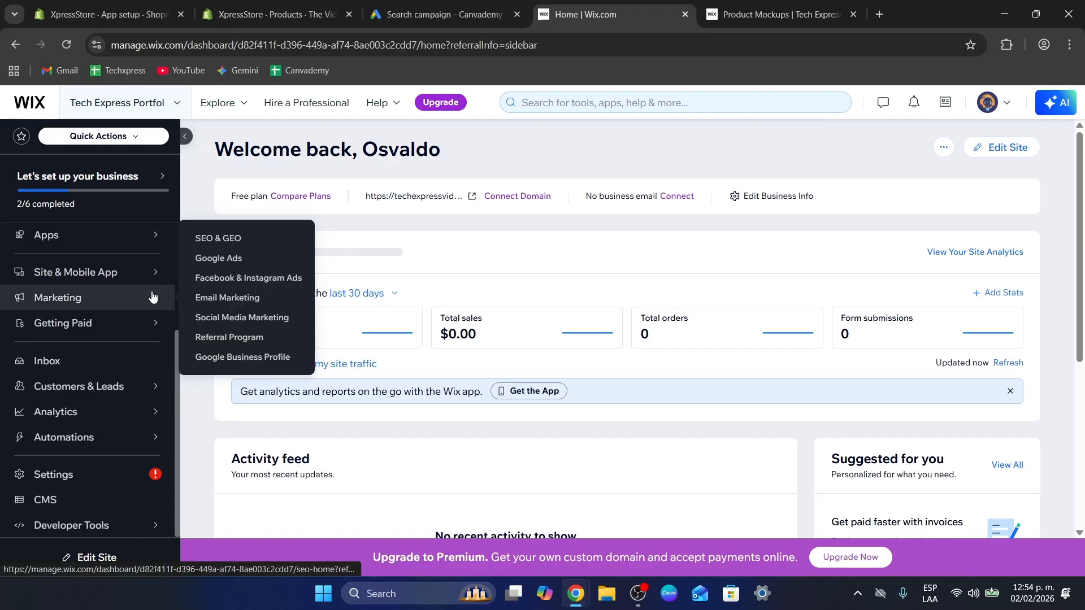
click(231, 259)
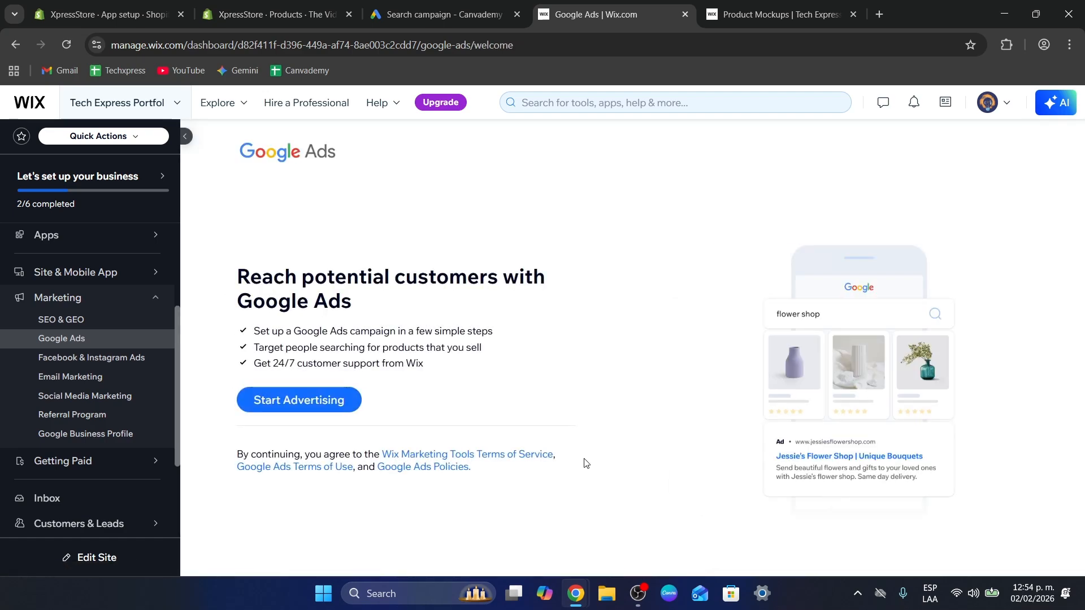
click(318, 405)
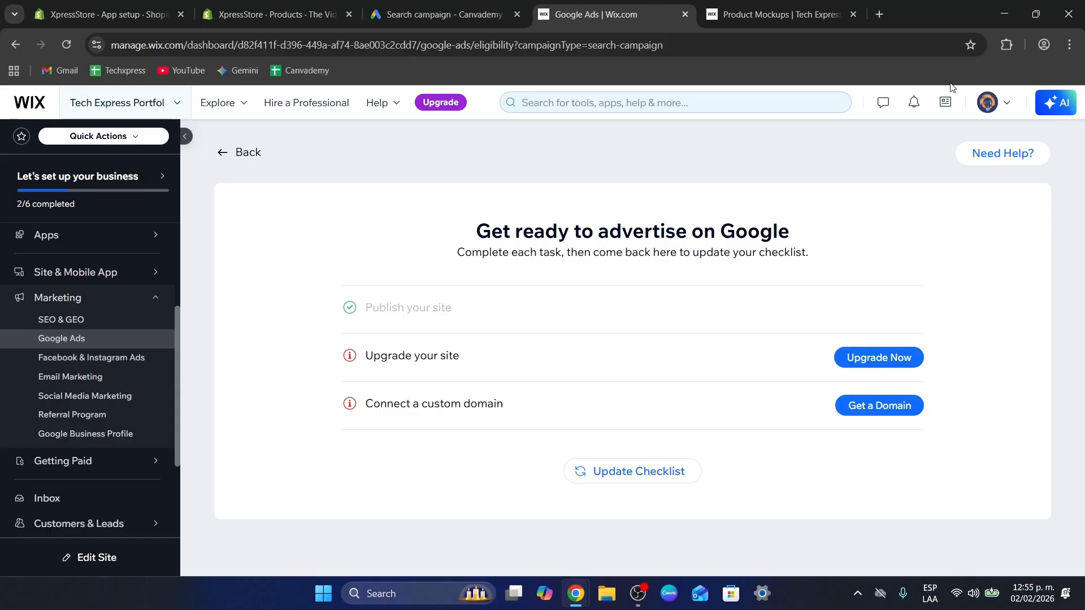
Search the web for Google Tag Assistant in a new browser tab and open the Tag Assistant site.
click(879, 14)
text(googl)
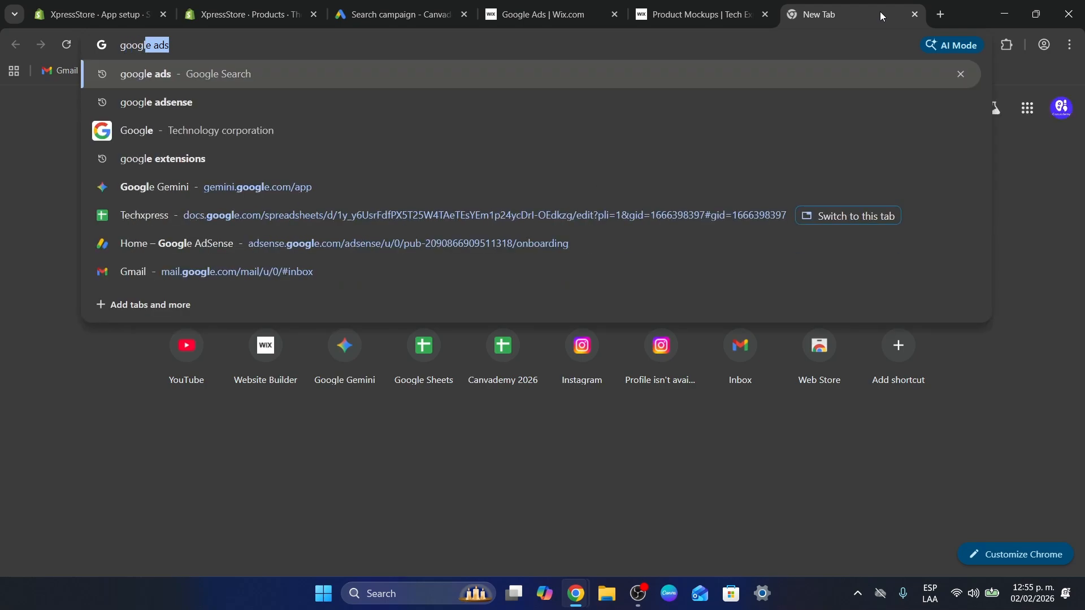
text(e tag assisatne)
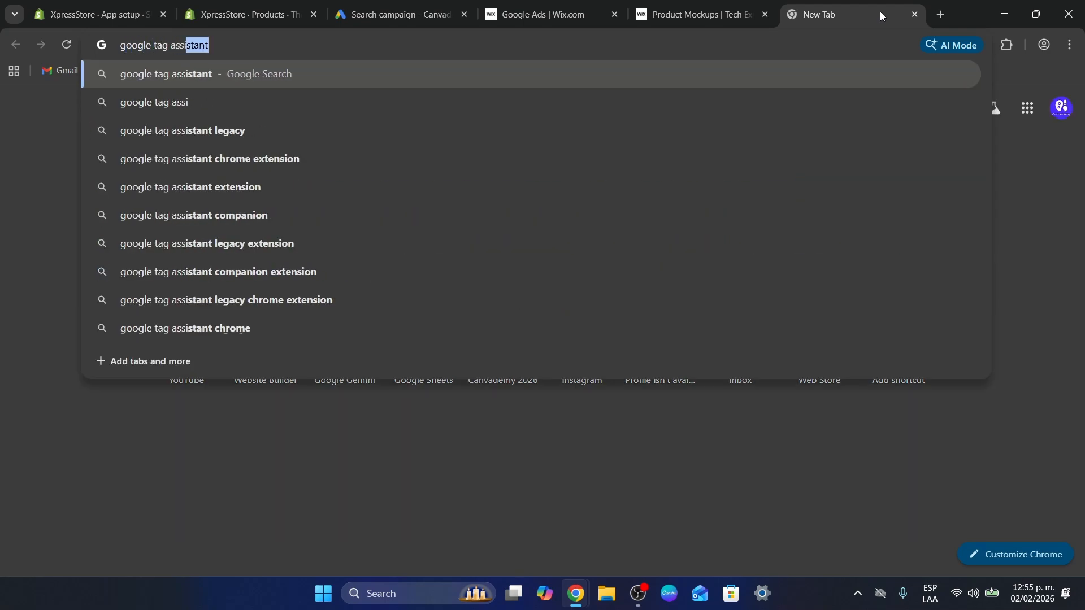
key(Return)
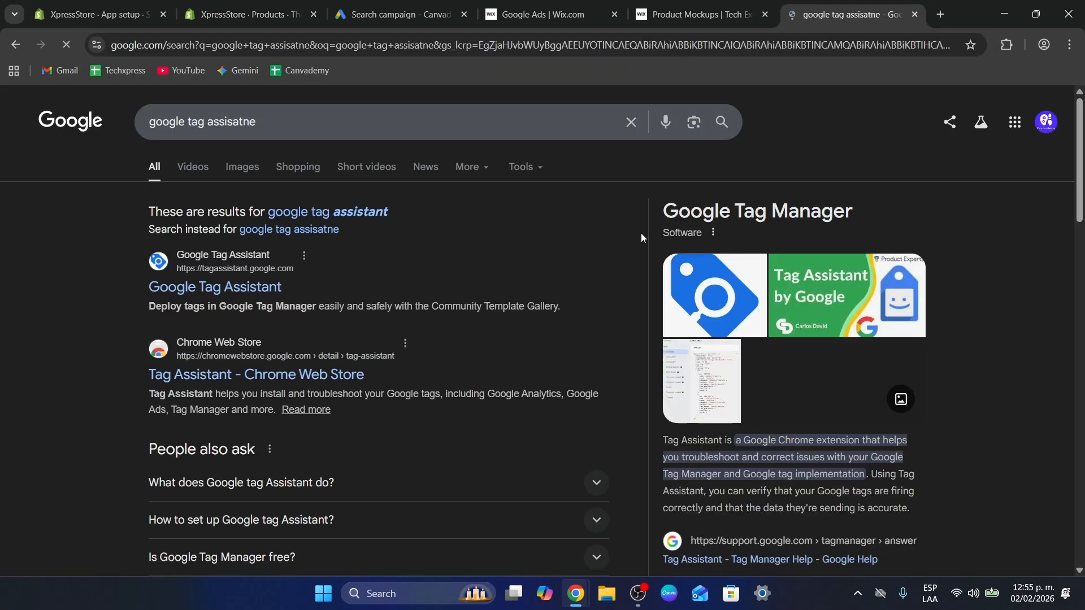
click(242, 293)
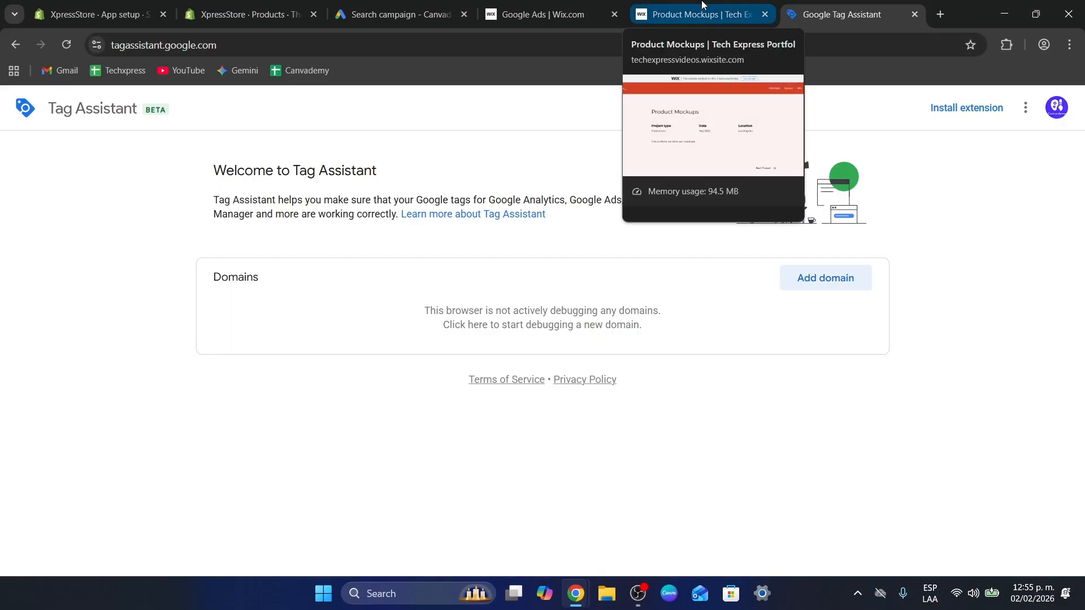
Revisit the published Product Mockups page, the Wix advertising checklist and the Google Ads payment details form.
click(673, 4)
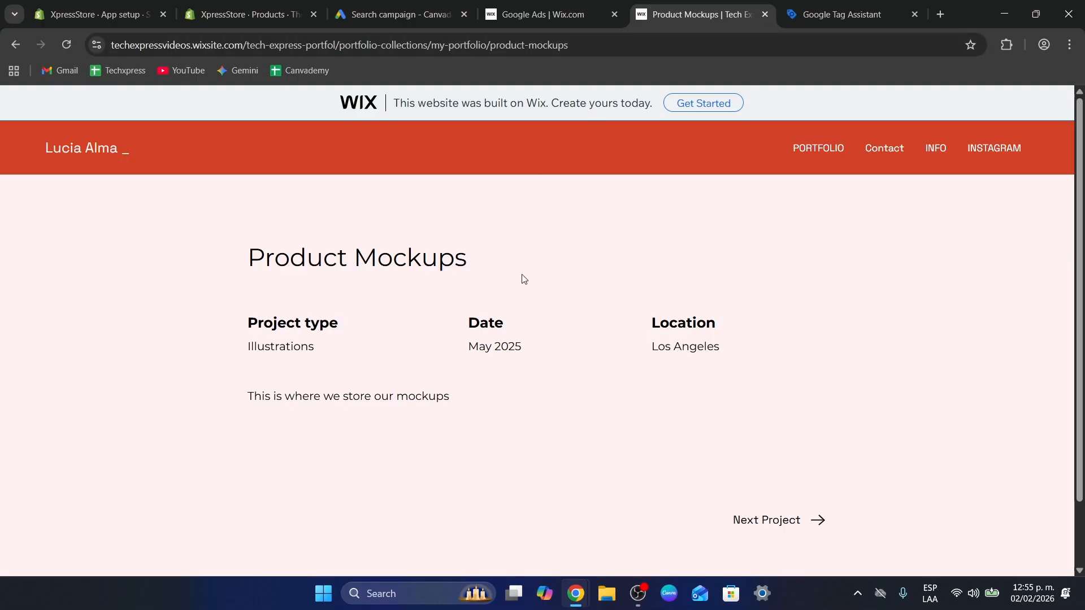
click(565, 5)
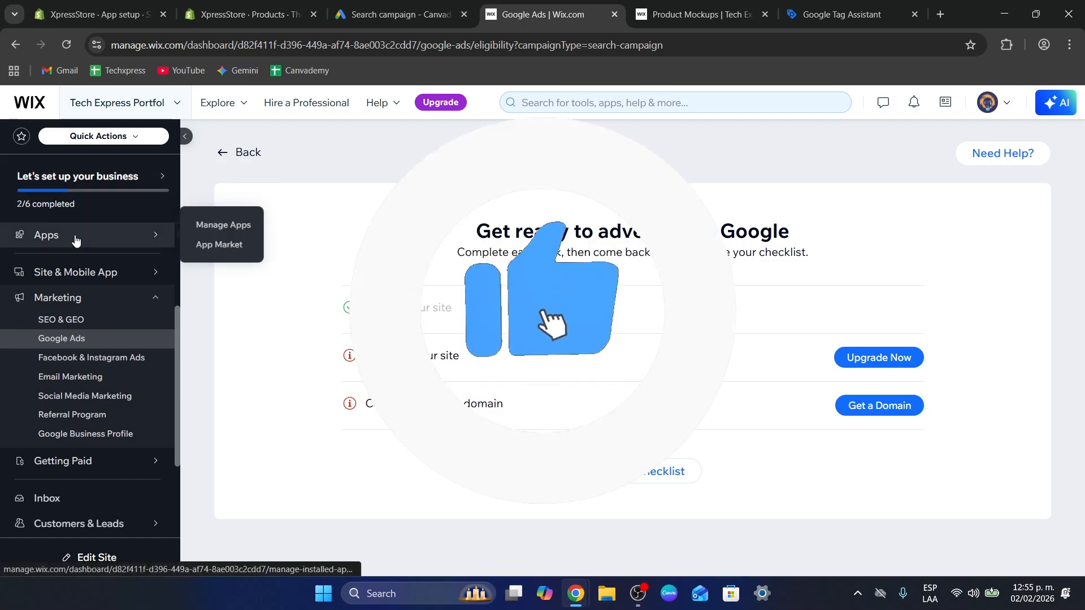
mouse_move(77, 264)
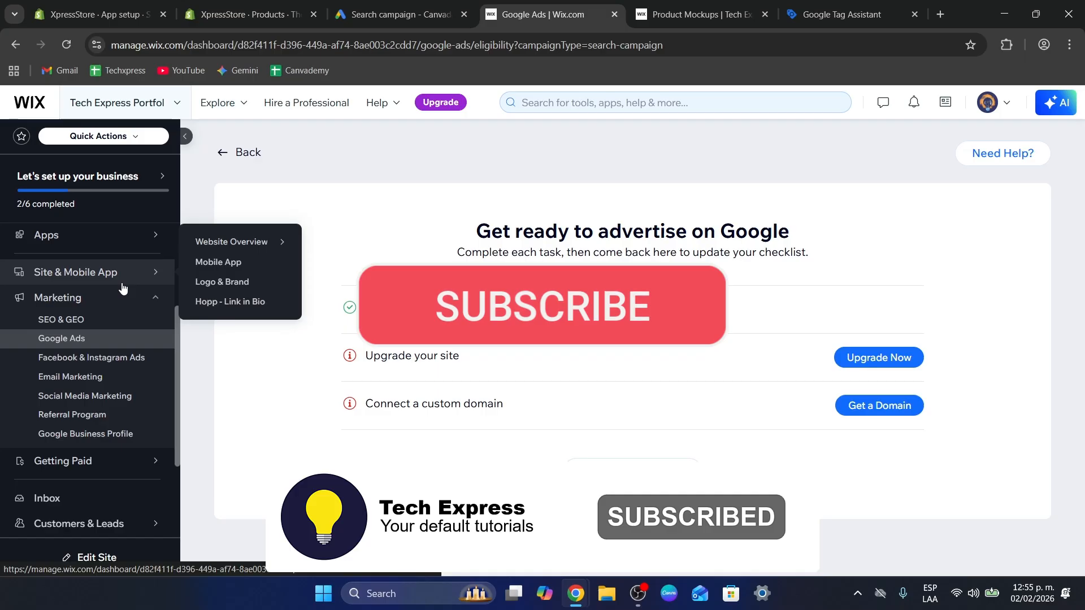
click(400, 14)
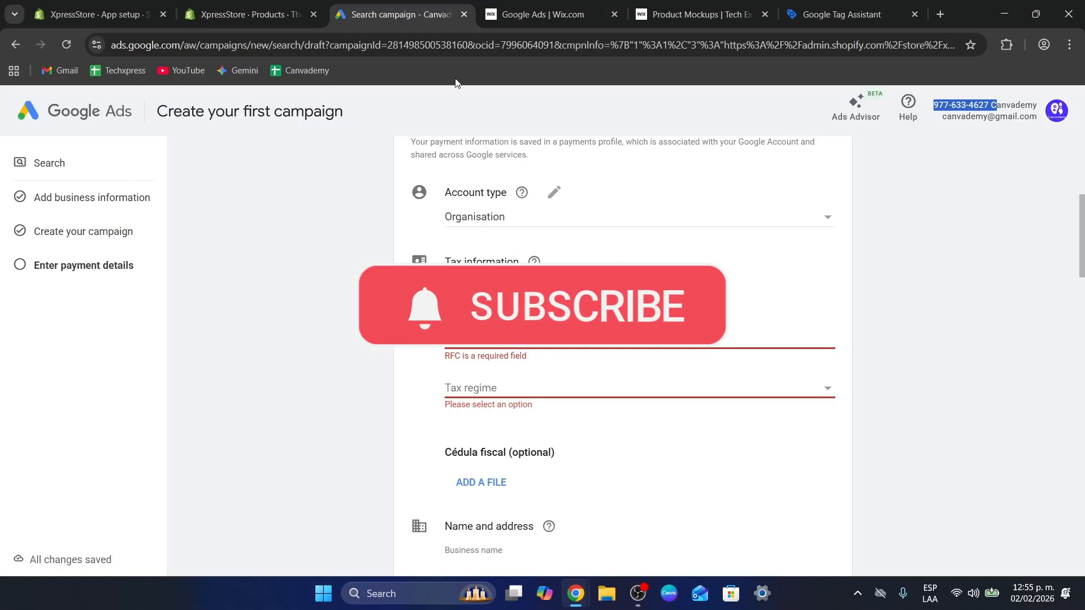